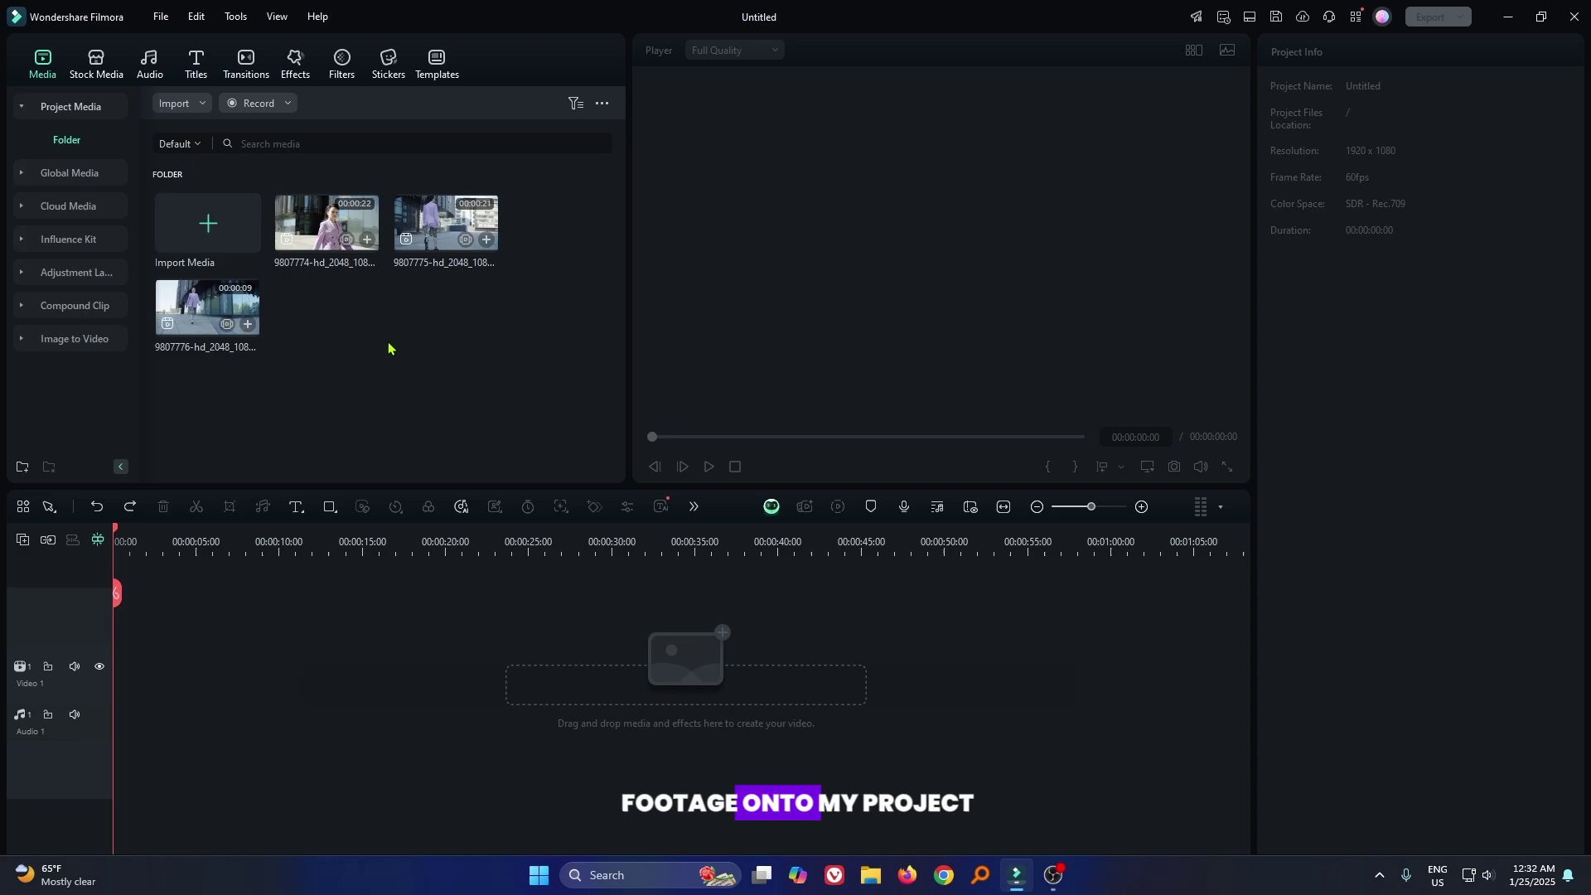
Step: Place the 9807776 clip at the start of the Video 1 track, keeping the project settings
{"action": "left_click_drag", "start_coordinate": [207, 307], "coordinate": [145, 673]}
{"action": "left_click", "coordinate": [874, 464]}
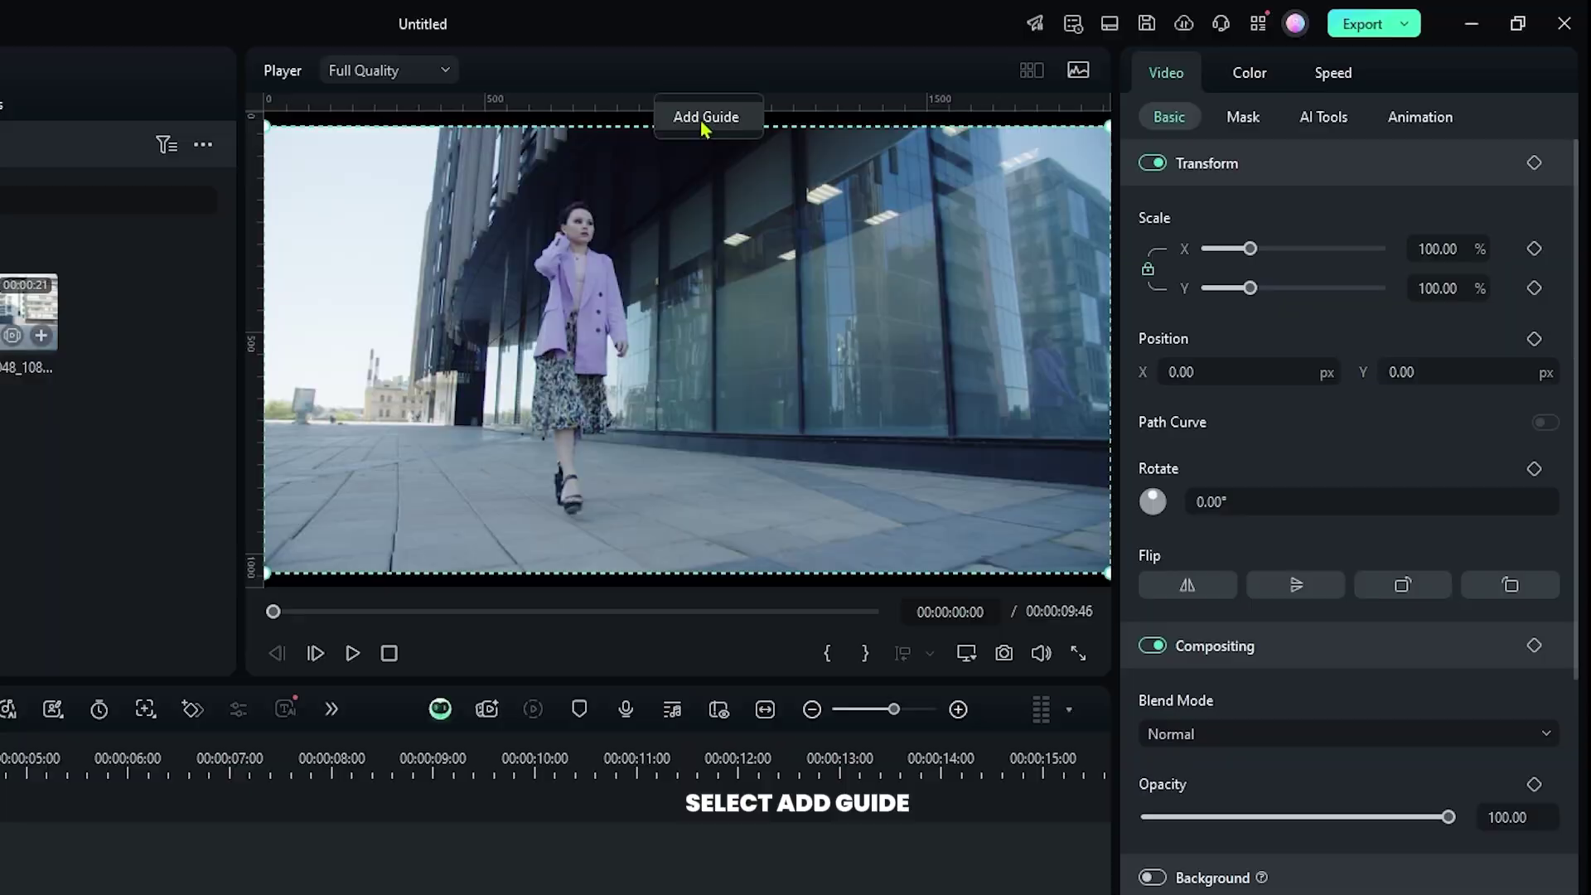
Step: Add two vertical guides to the preview, one at position 640 and one at position 1280
{"action": "left_click", "coordinate": [704, 118]}
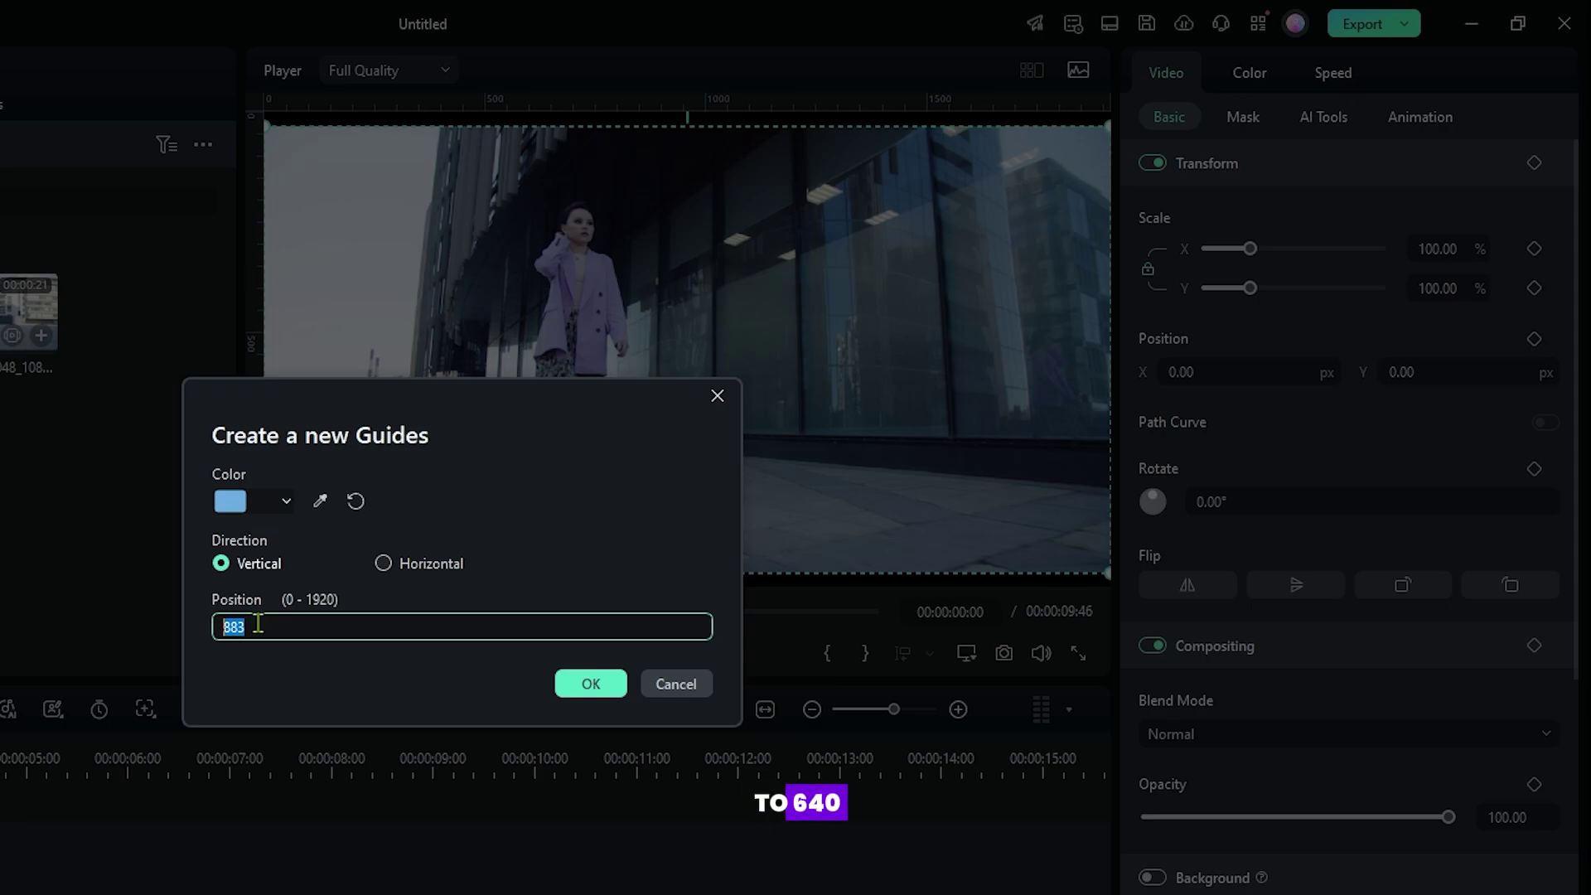
{"action": "type", "text": "640"}
{"action": "left_click", "coordinate": [608, 683]}
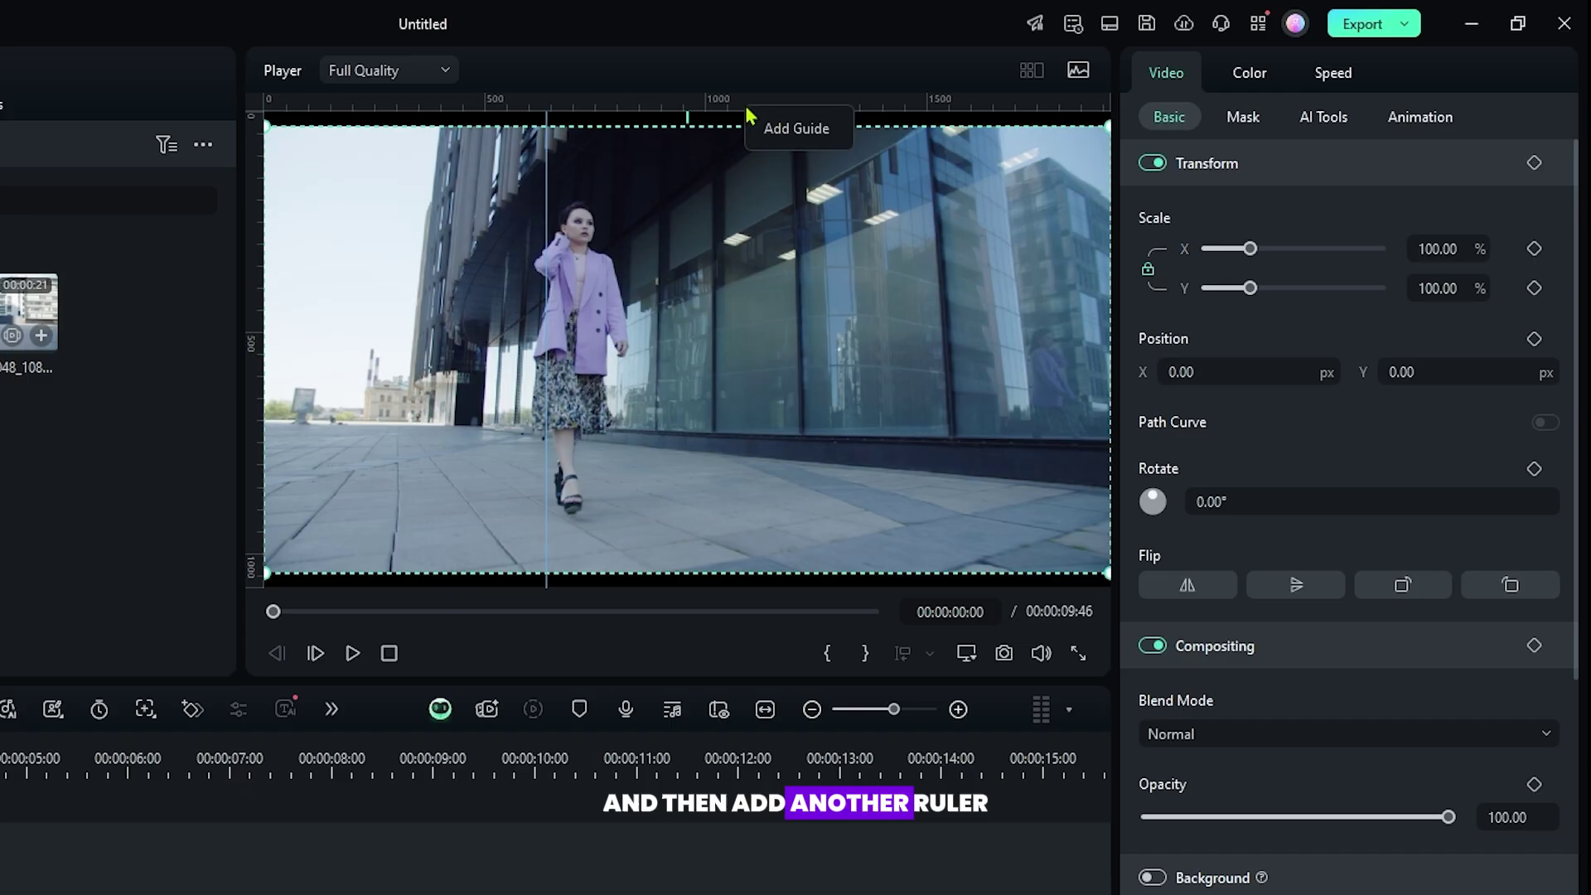
{"action": "left_click", "coordinate": [782, 132]}
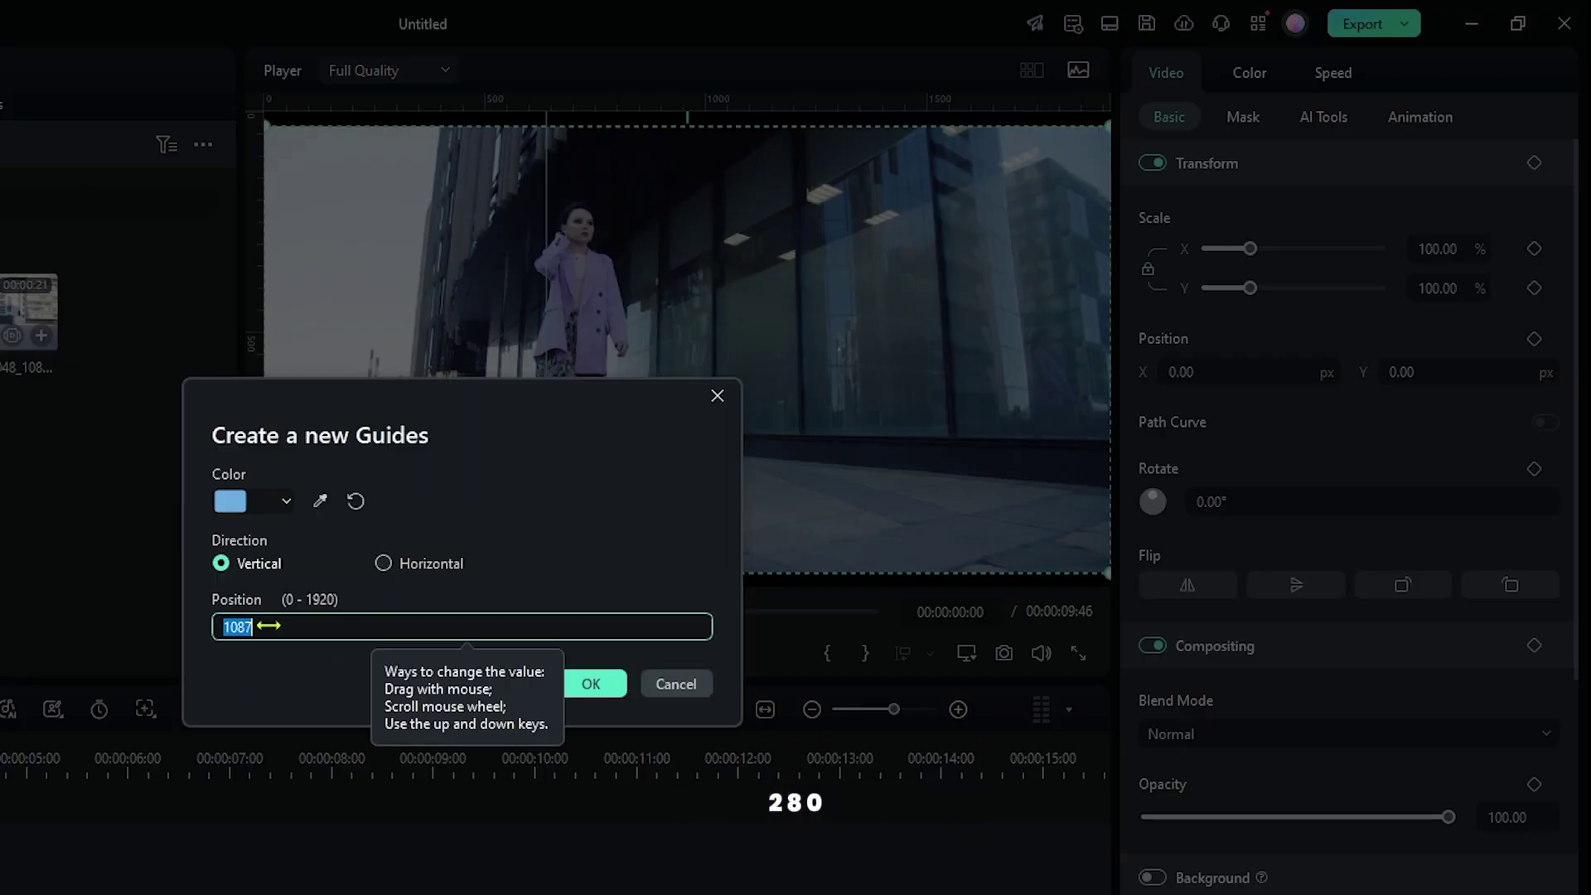
{"action": "type", "text": "128"}
{"action": "left_click", "coordinate": [588, 681]}
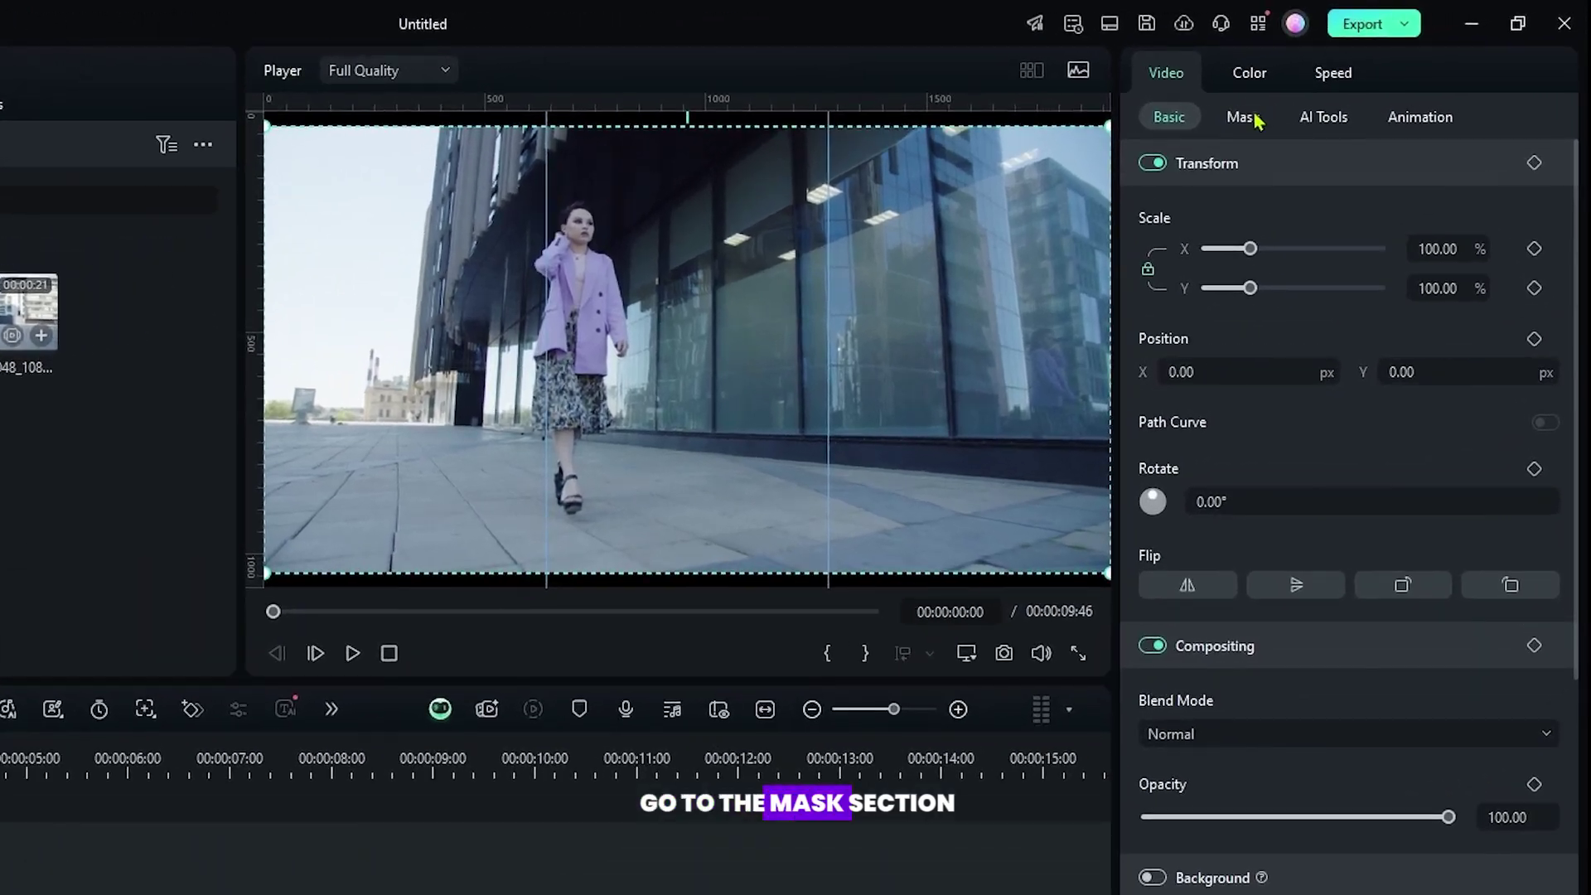
Step: Apply a rectangle mask to the clip, about 40% wide and 66.67% high between the guides, with a corner radius of 8%
{"action": "left_click", "coordinate": [1344, 83]}
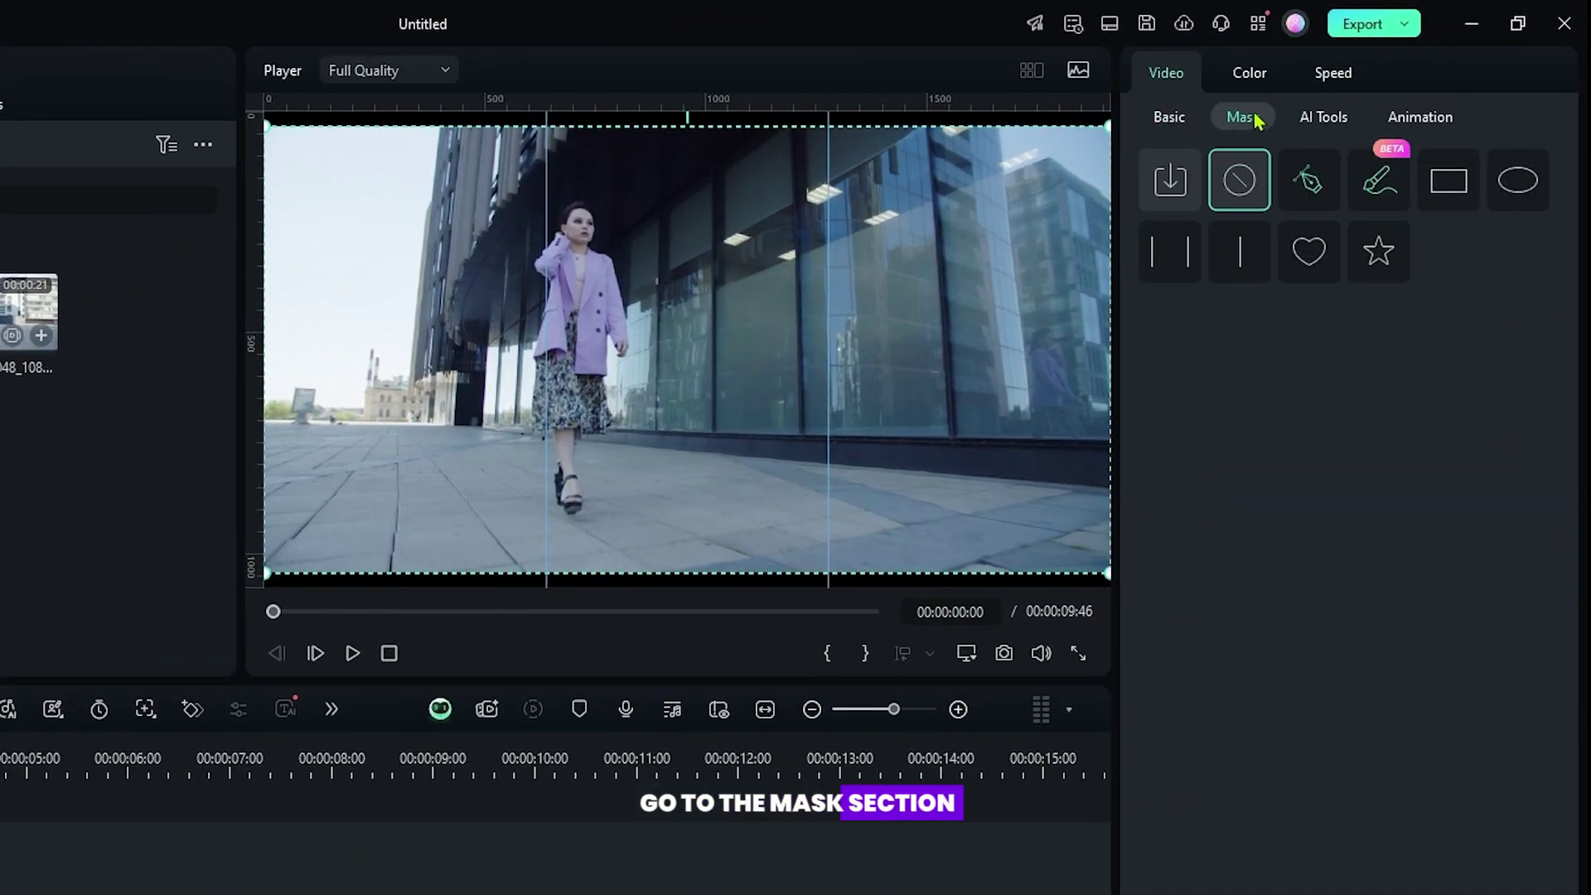
{"action": "left_click", "coordinate": [1449, 185]}
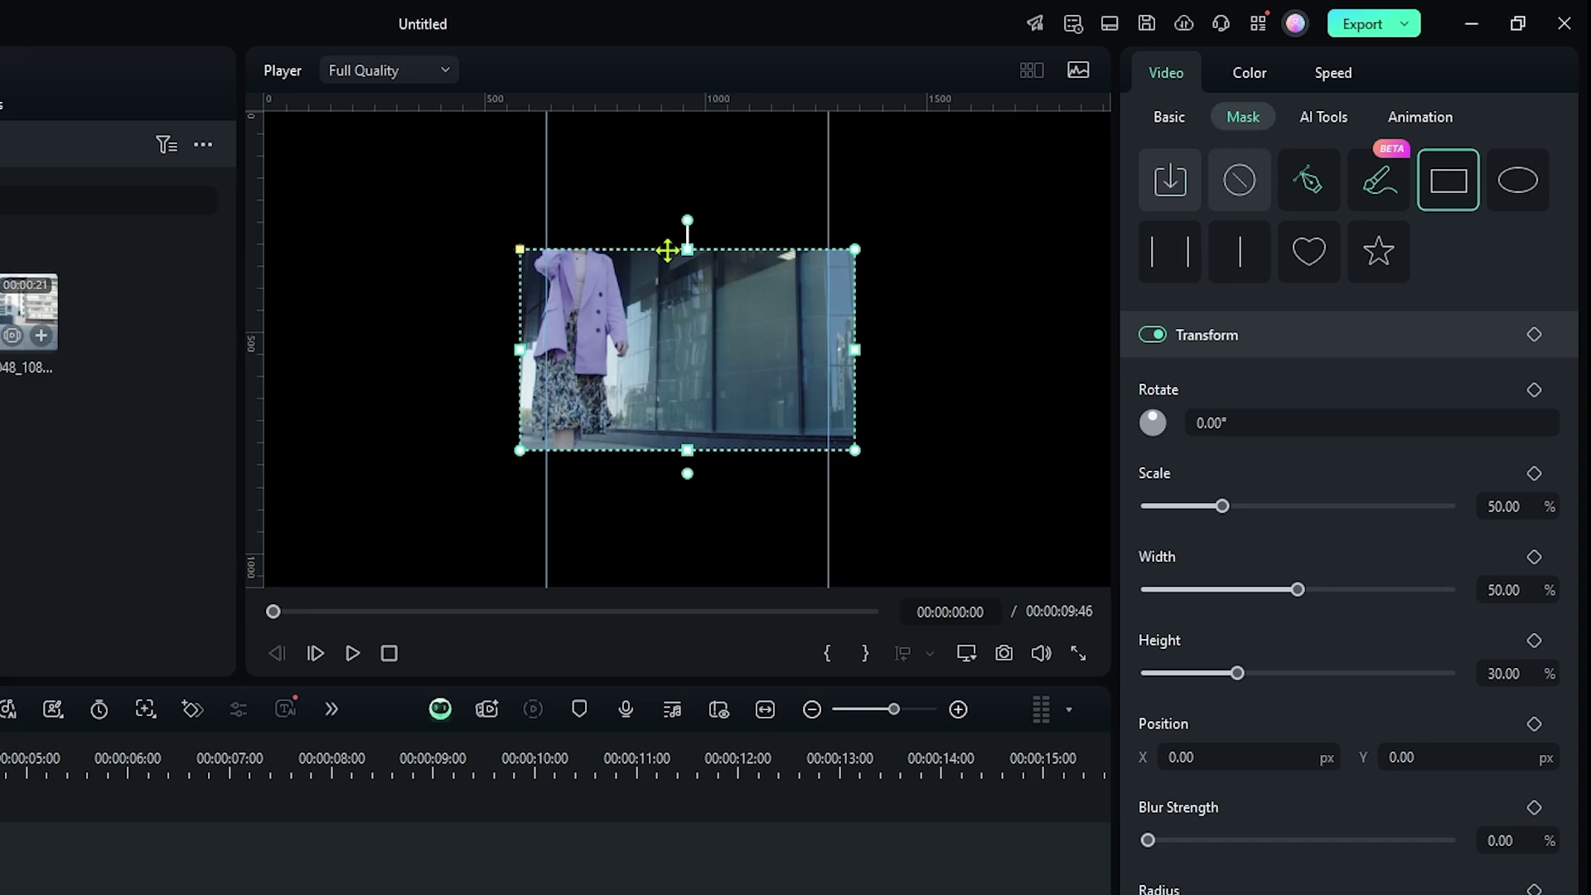
{"action": "left_click_drag", "start_coordinate": [688, 249], "coordinate": [687, 126]}
{"action": "left_click_drag", "start_coordinate": [522, 351], "coordinate": [553, 351]}
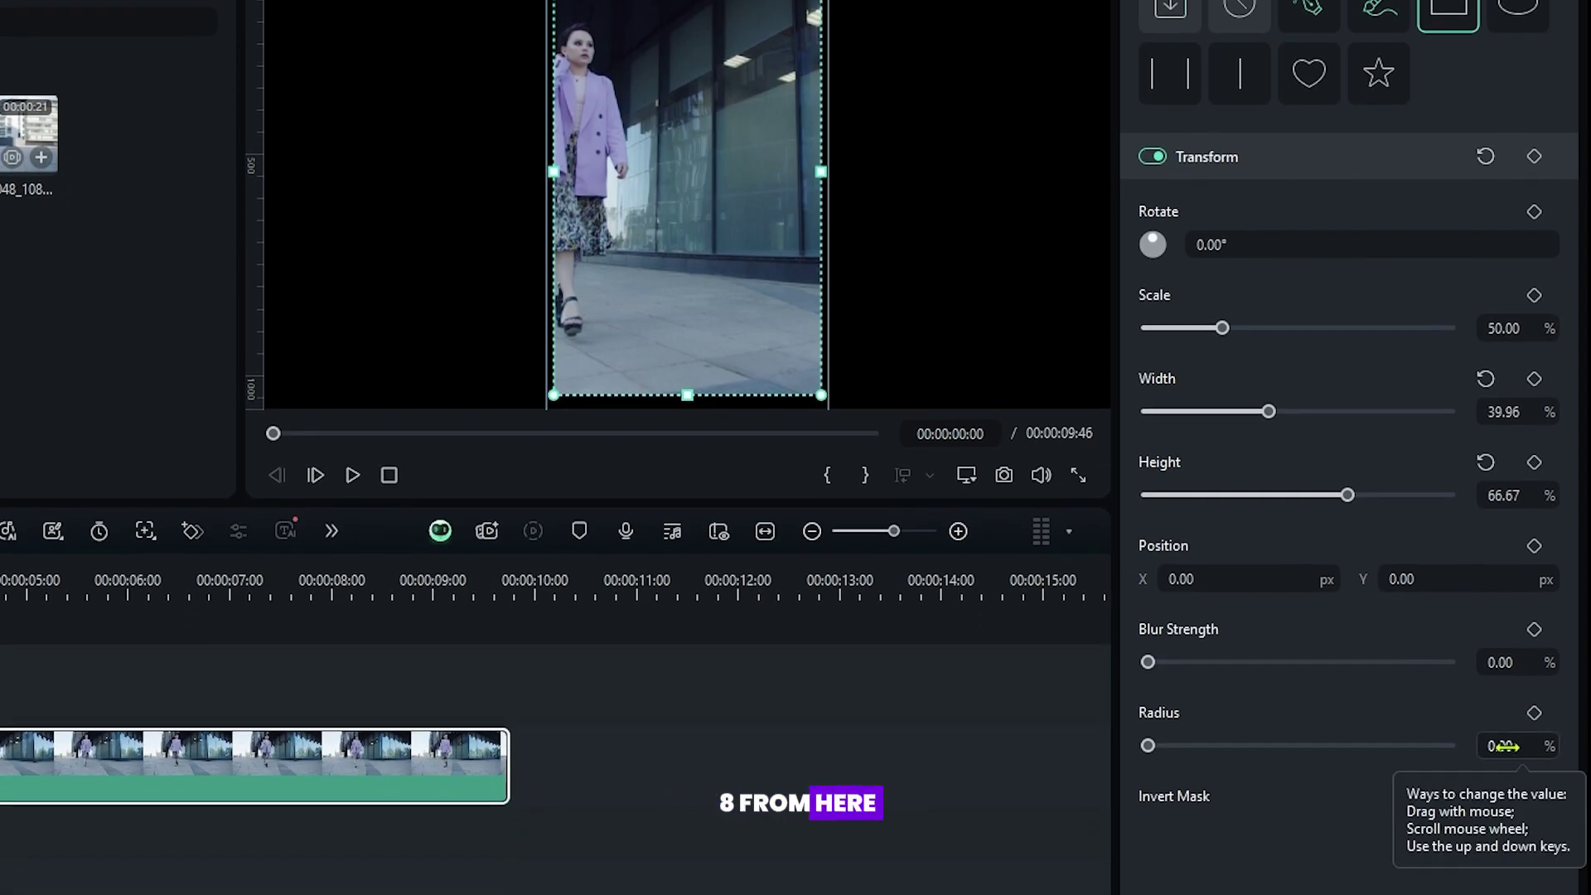
{"action": "left_click", "coordinate": [1504, 746]}
{"action": "type", "text": "8"}
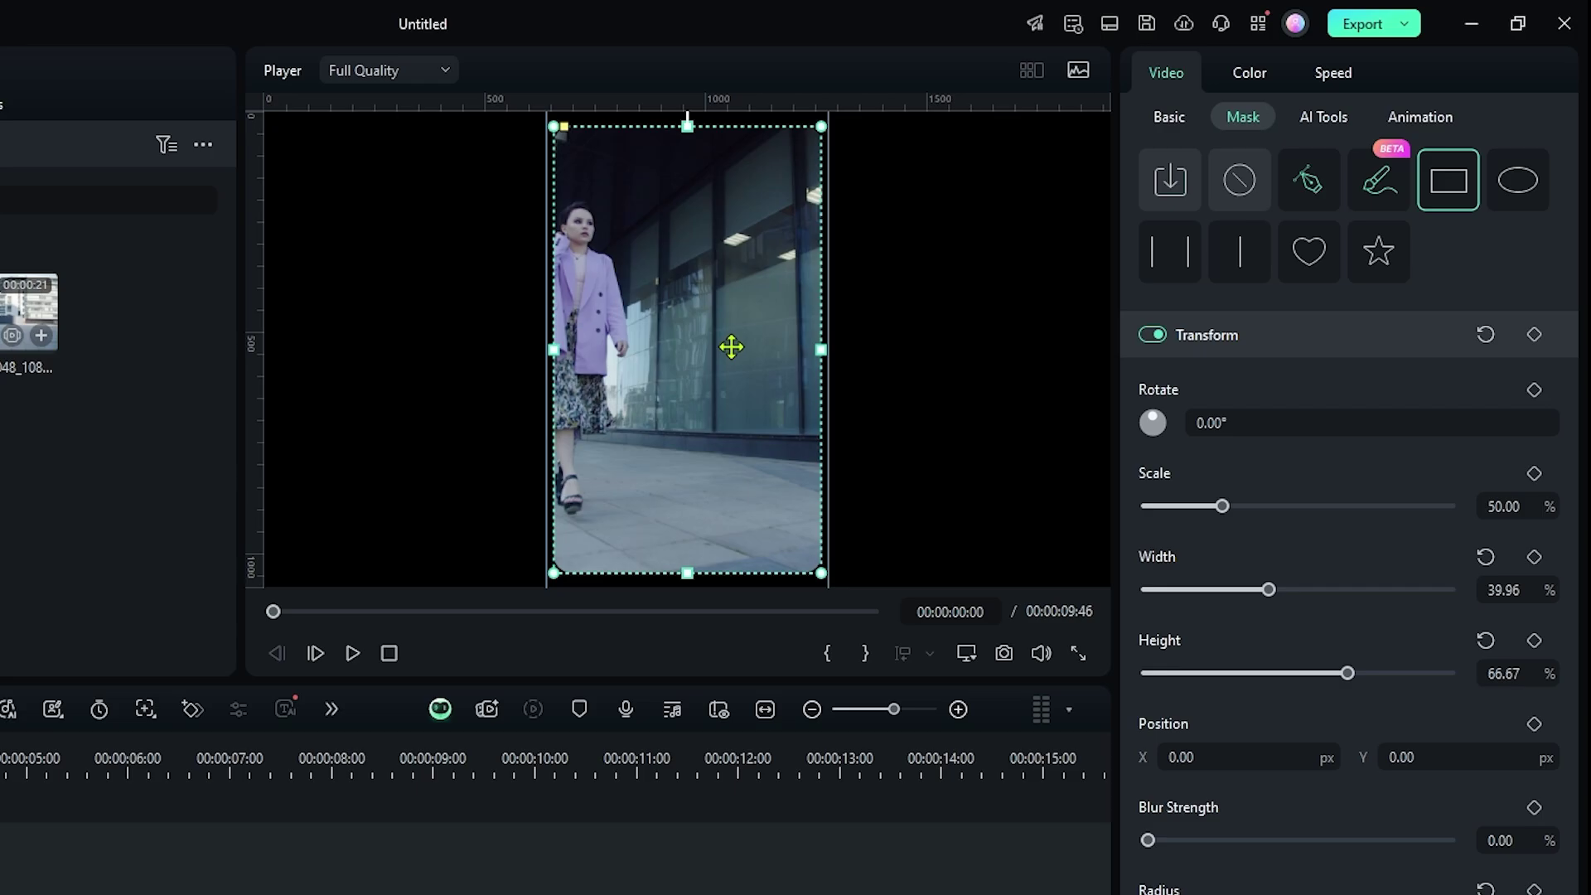
Step: Center the mask on the woman at about X -231 px, and set the clip's X position to -410 px
{"action": "left_click_drag", "start_coordinate": [721, 167], "coordinate": [629, 169]}
{"action": "left_click_drag", "start_coordinate": [630, 346], "coordinate": [620, 348]}
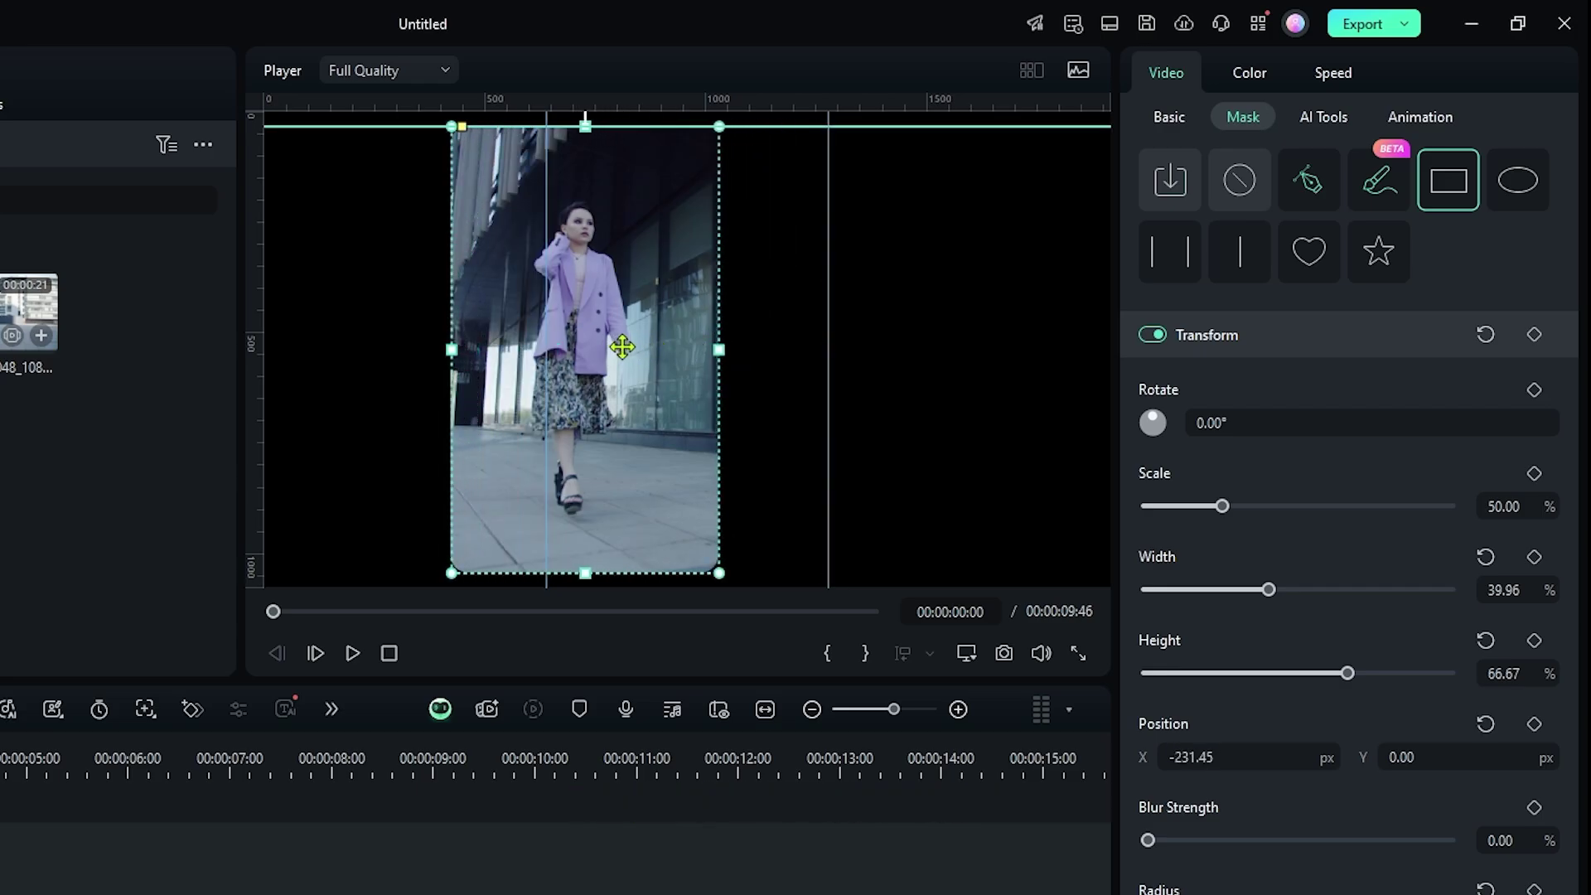
{"action": "left_click", "coordinate": [1169, 118]}
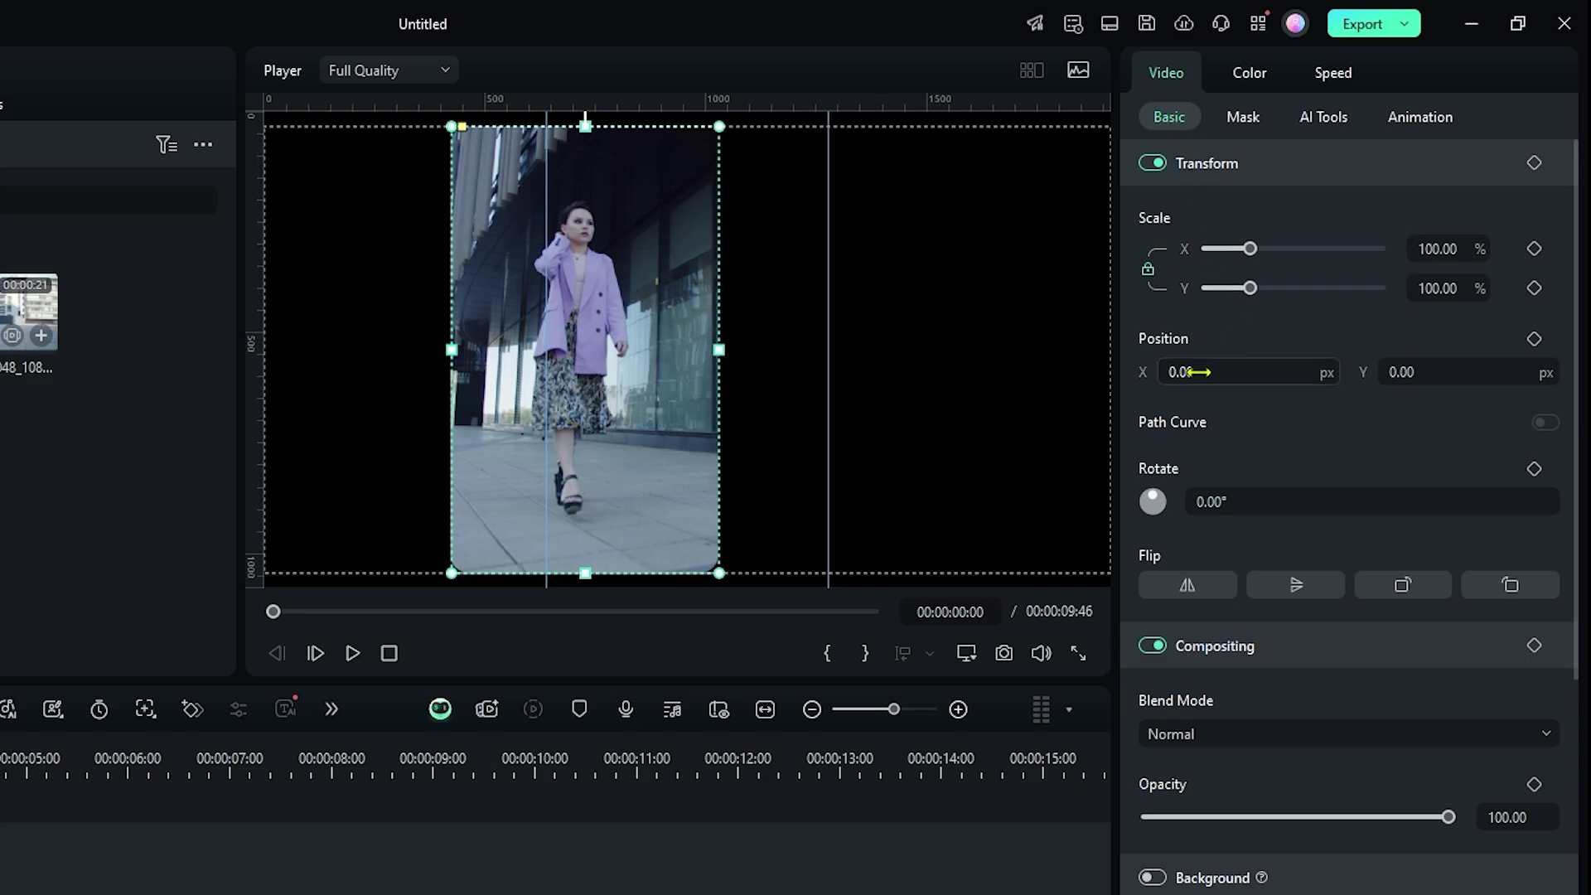
{"action": "left_click_drag", "start_coordinate": [1197, 372], "coordinate": [1111, 372]}
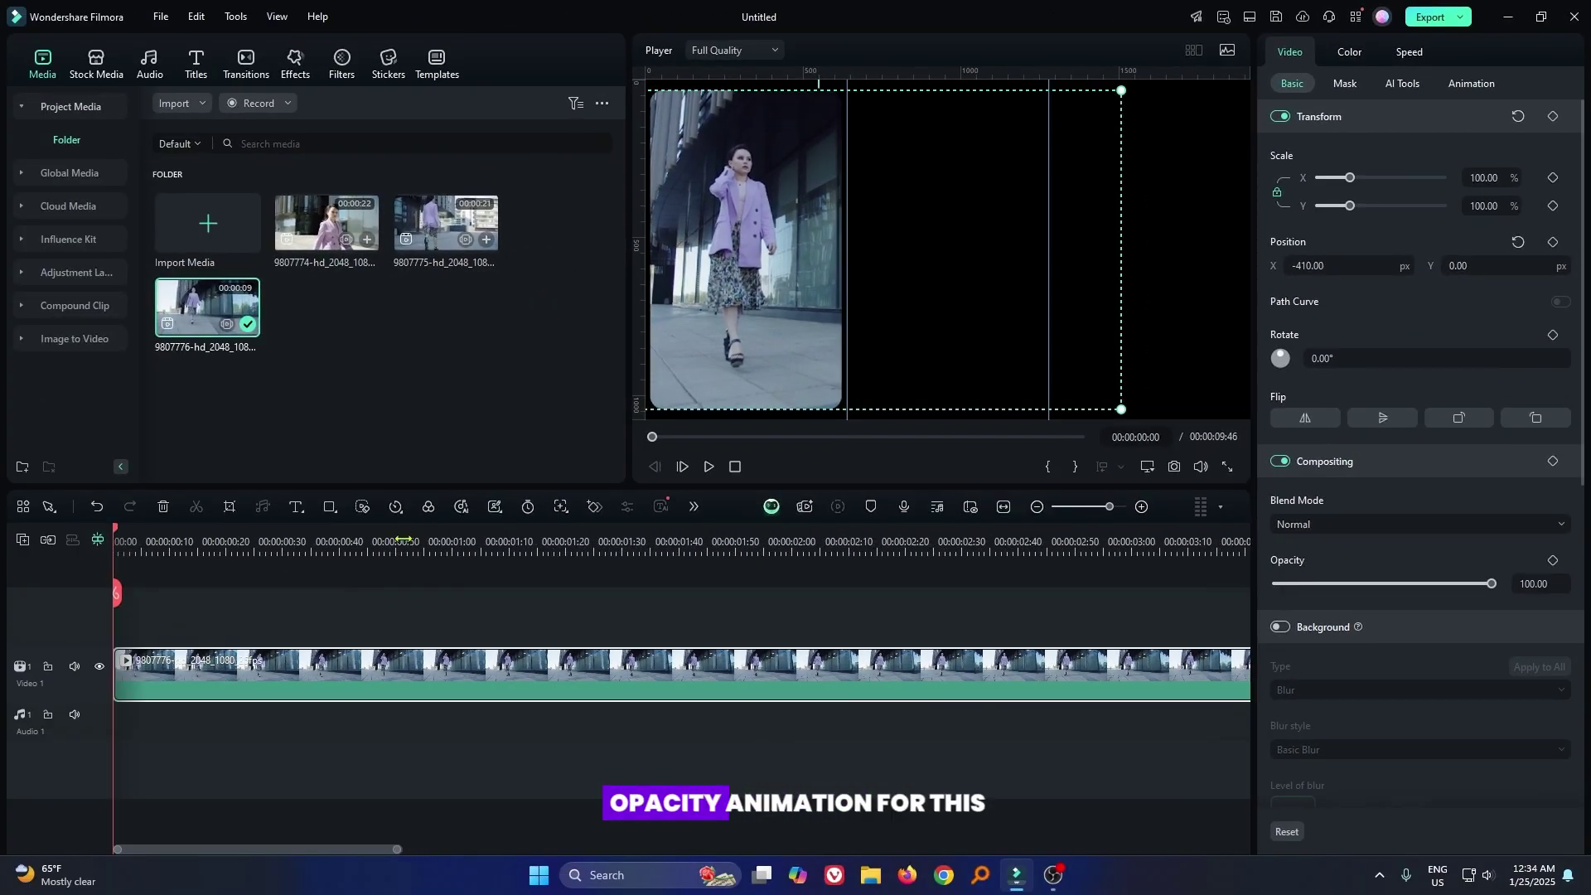
Step: Keyframe the clip's opacity from 0 at the first frame to 100 at frame 15
{"action": "left_click_drag", "start_coordinate": [404, 539], "coordinate": [474, 533]}
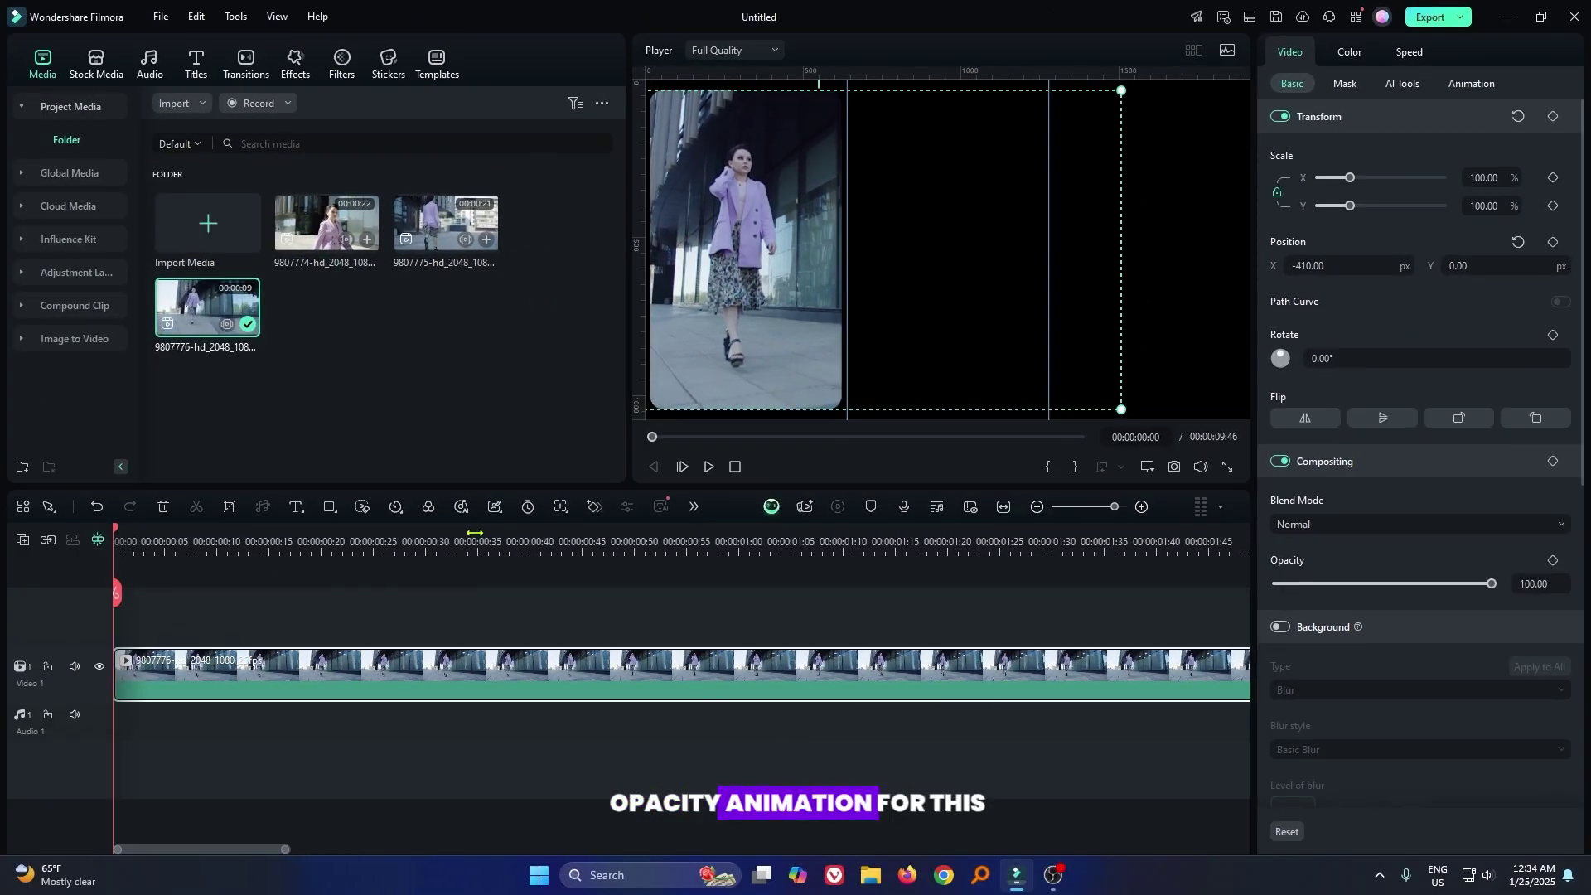
{"action": "left_click_drag", "start_coordinate": [271, 540], "coordinate": [343, 541]}
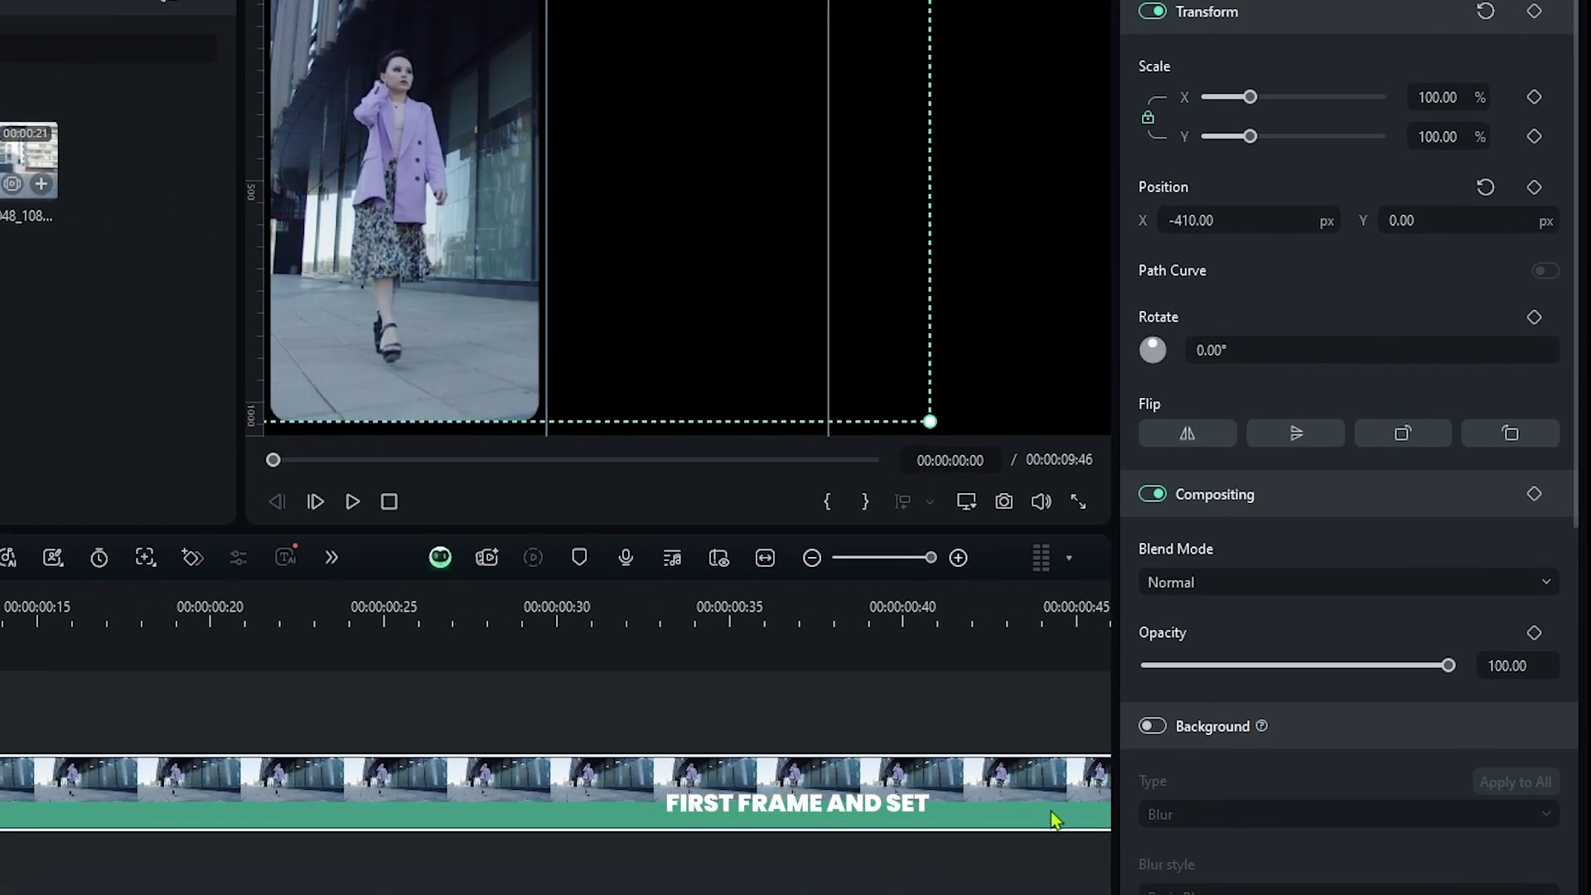
{"action": "left_click_drag", "start_coordinate": [1173, 671], "coordinate": [1136, 667]}
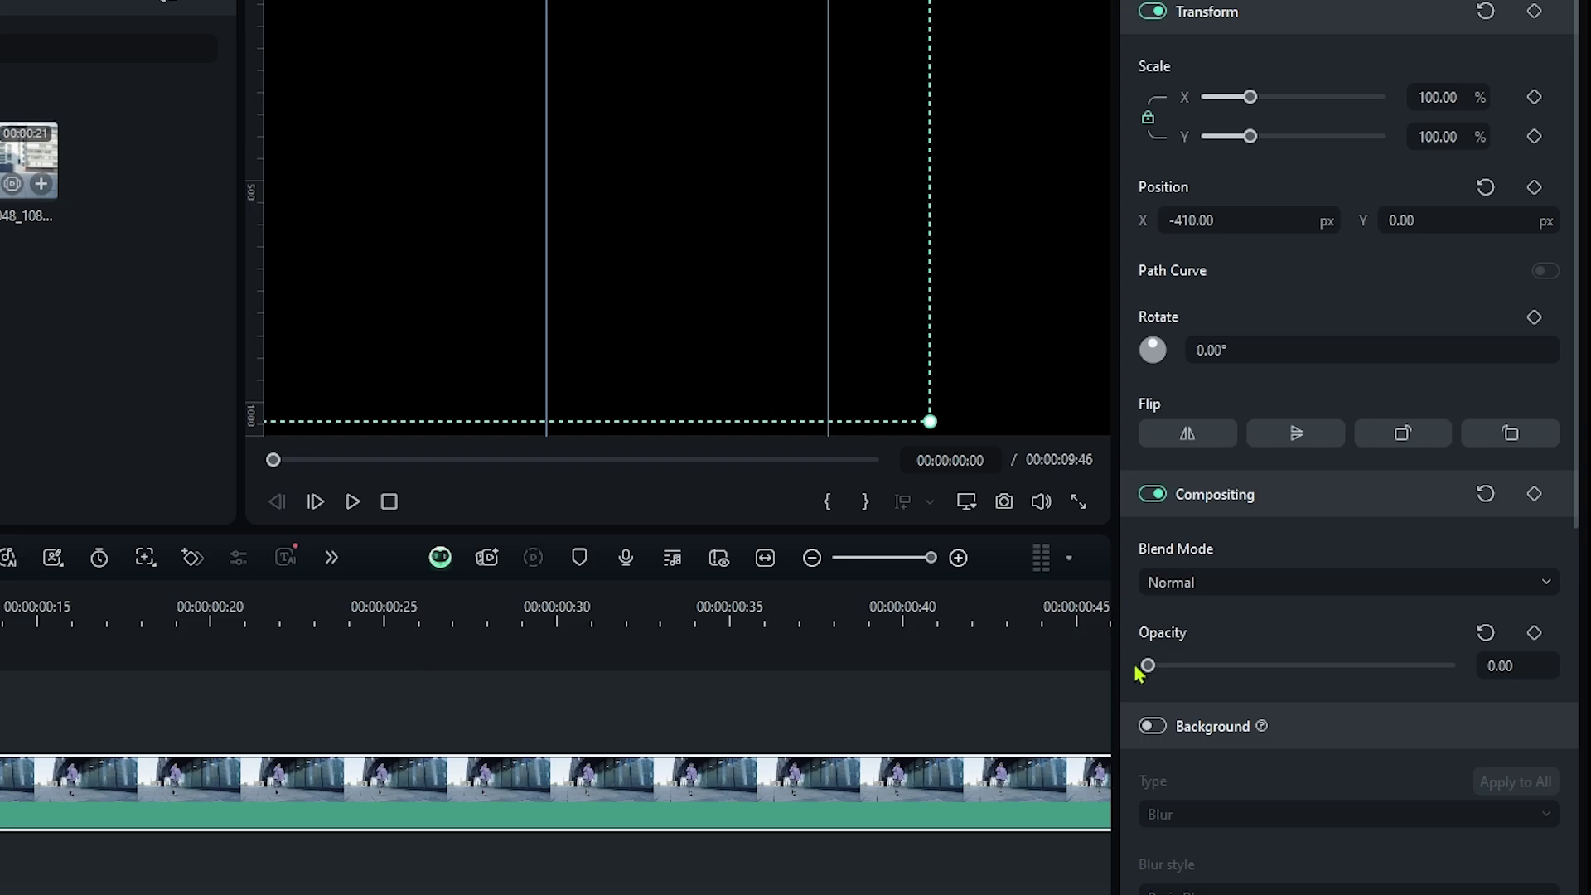
{"action": "left_click", "coordinate": [1533, 633]}
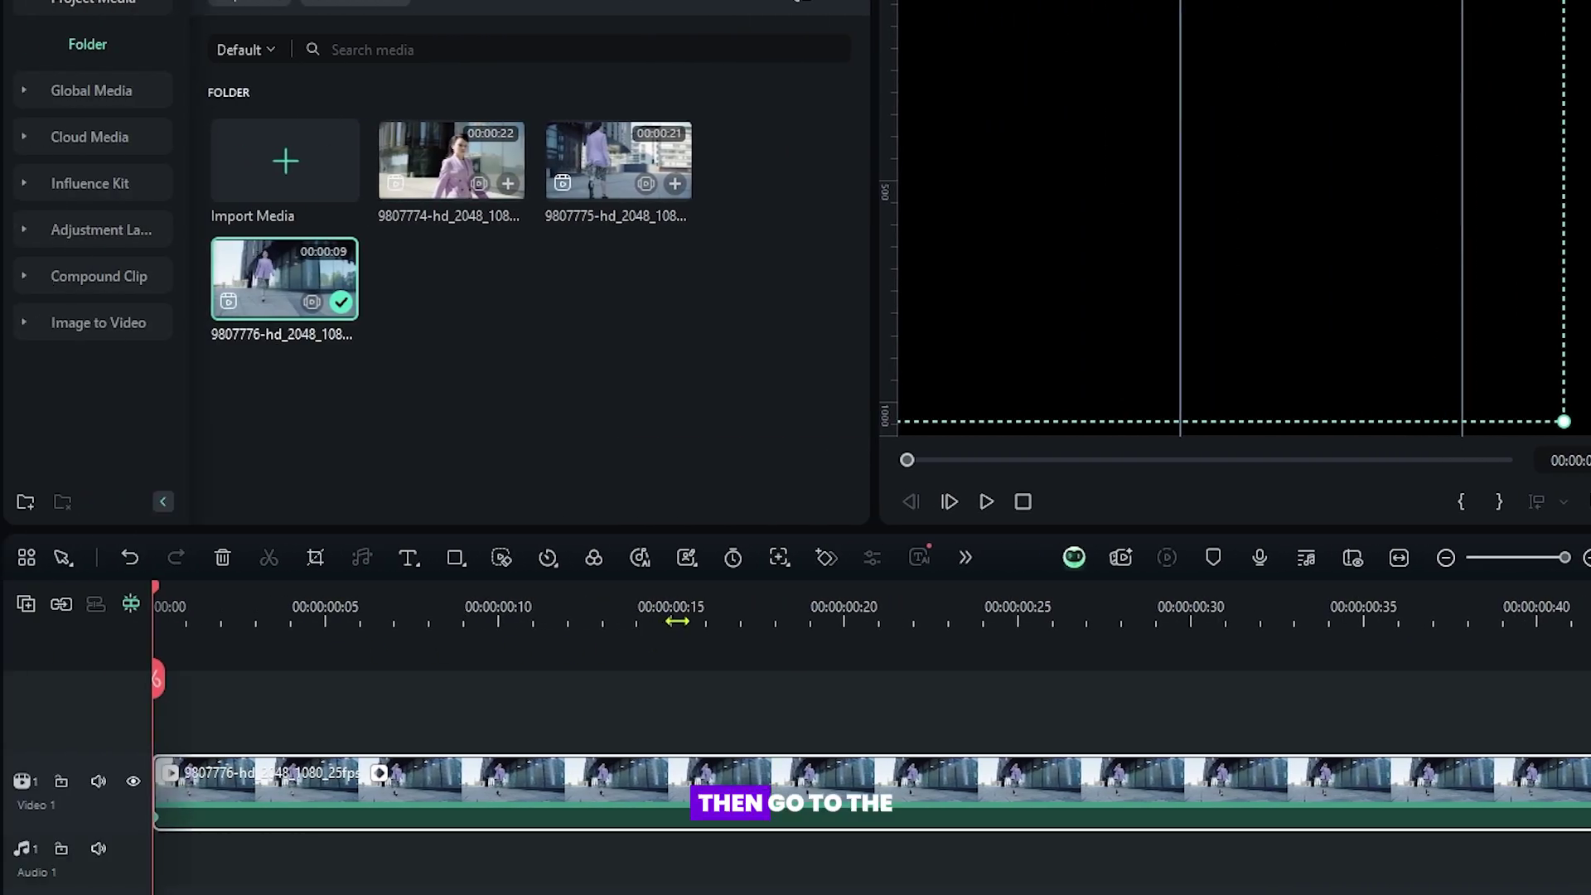
{"action": "left_click", "coordinate": [673, 611]}
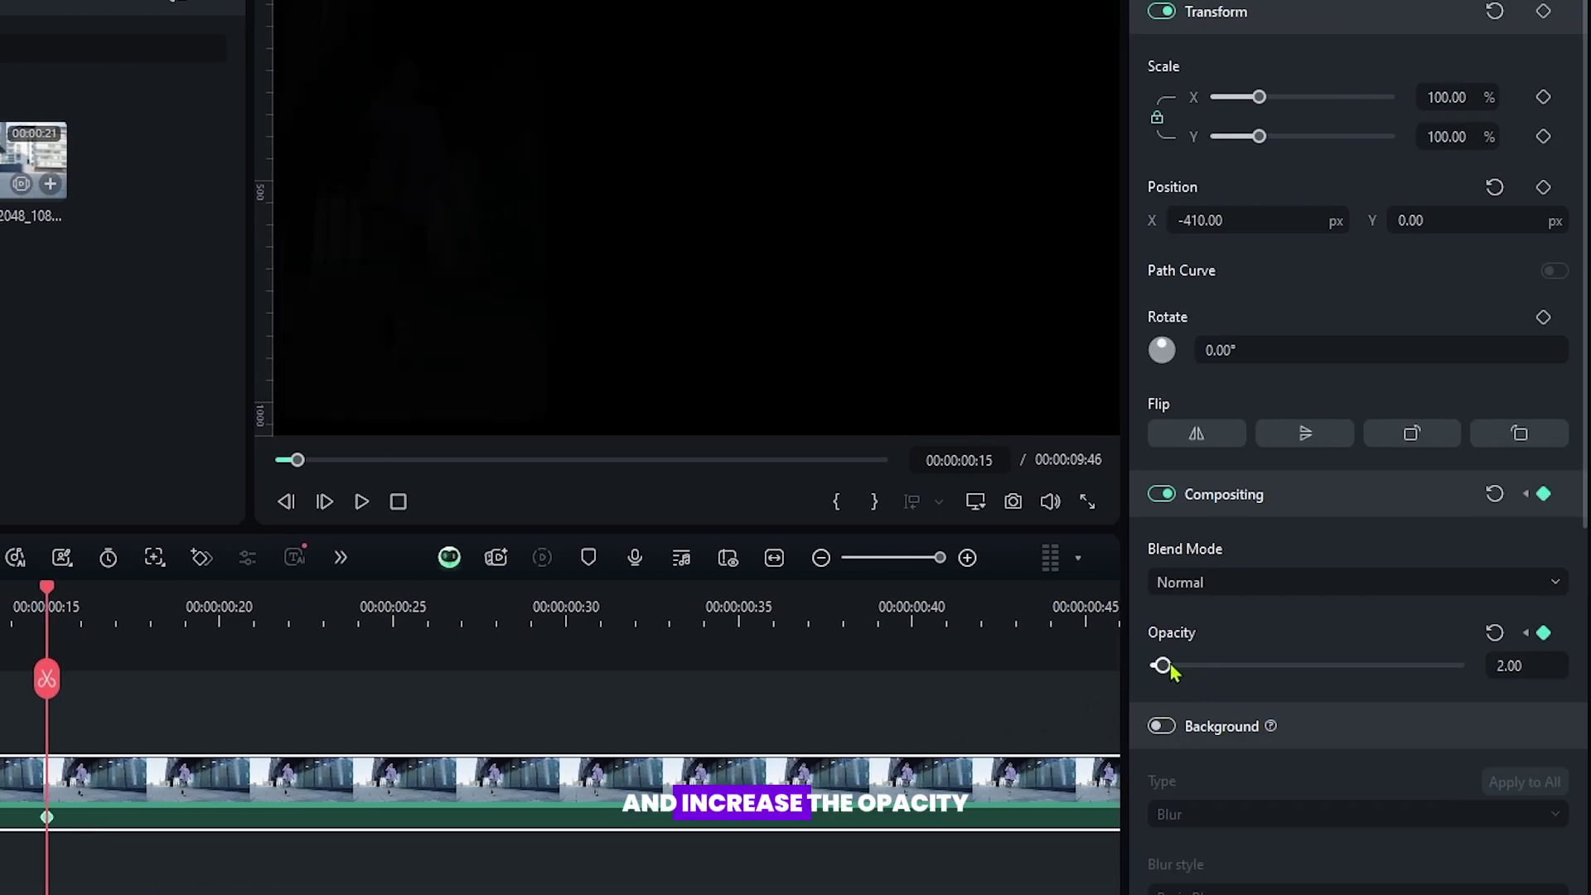
{"action": "left_click_drag", "start_coordinate": [1162, 665], "coordinate": [1547, 660]}
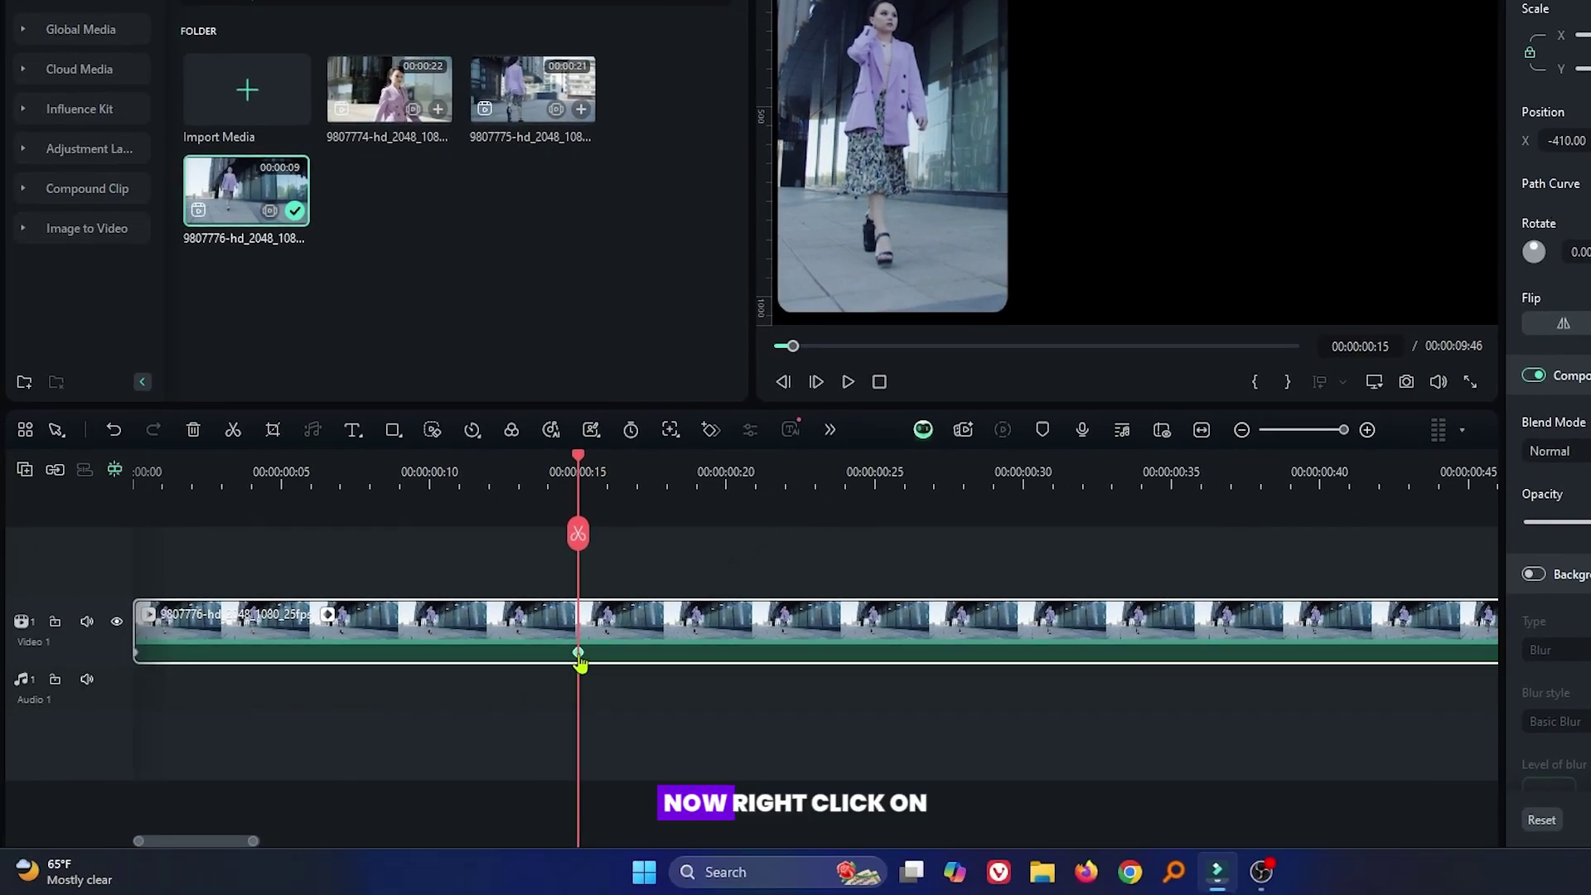
Step: Select all of the clip's opacity keyframes and apply the Ease In Bezier curve to them
{"action": "right_click", "coordinate": [579, 654]}
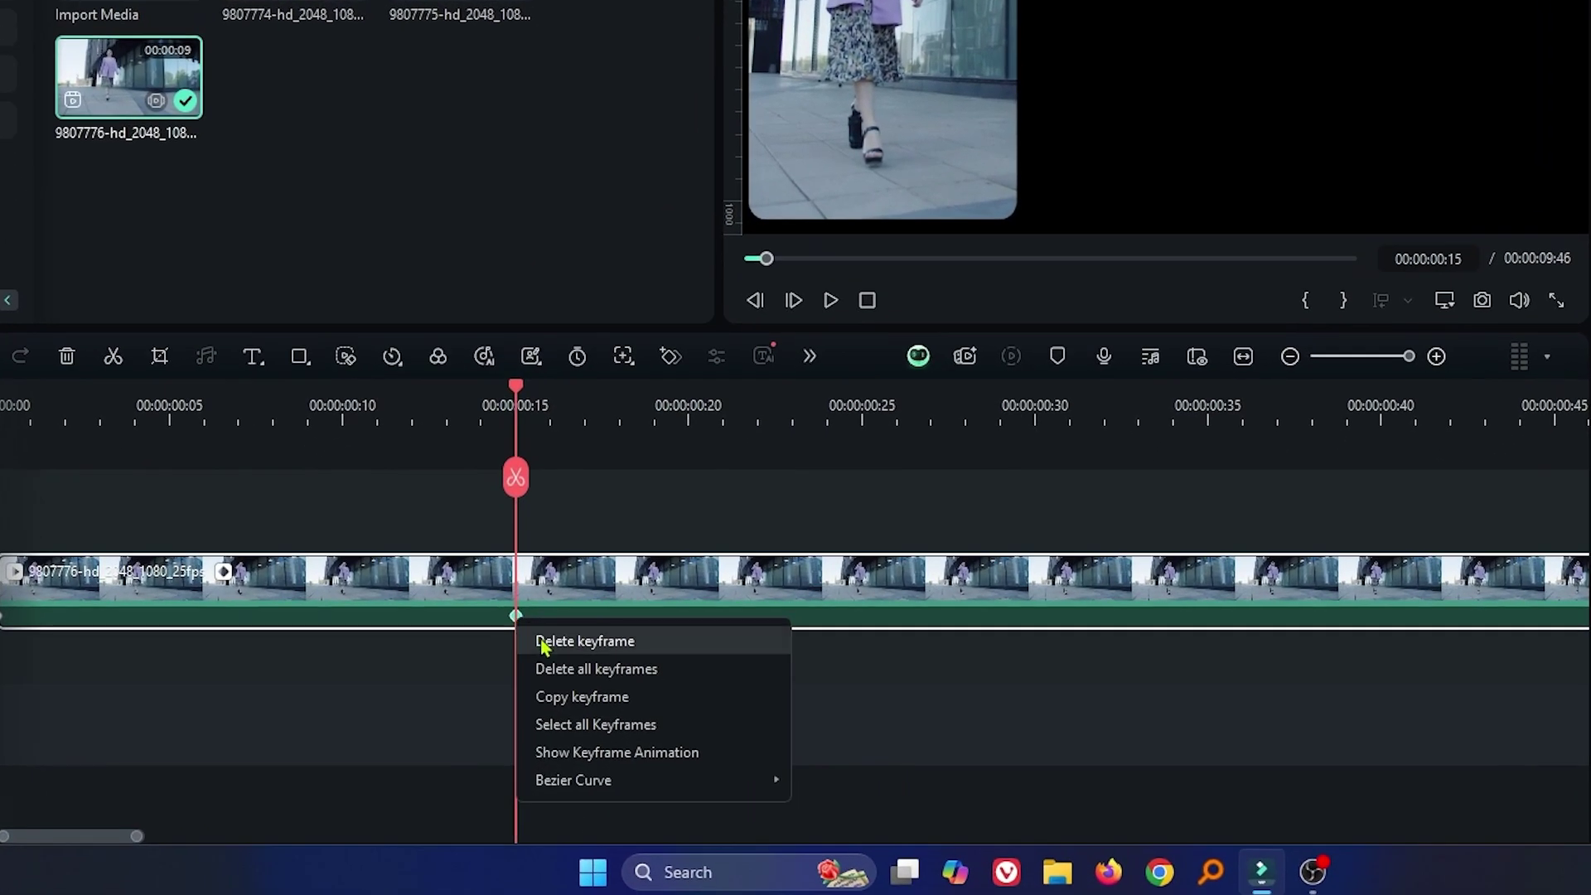
{"action": "left_click", "coordinate": [595, 732]}
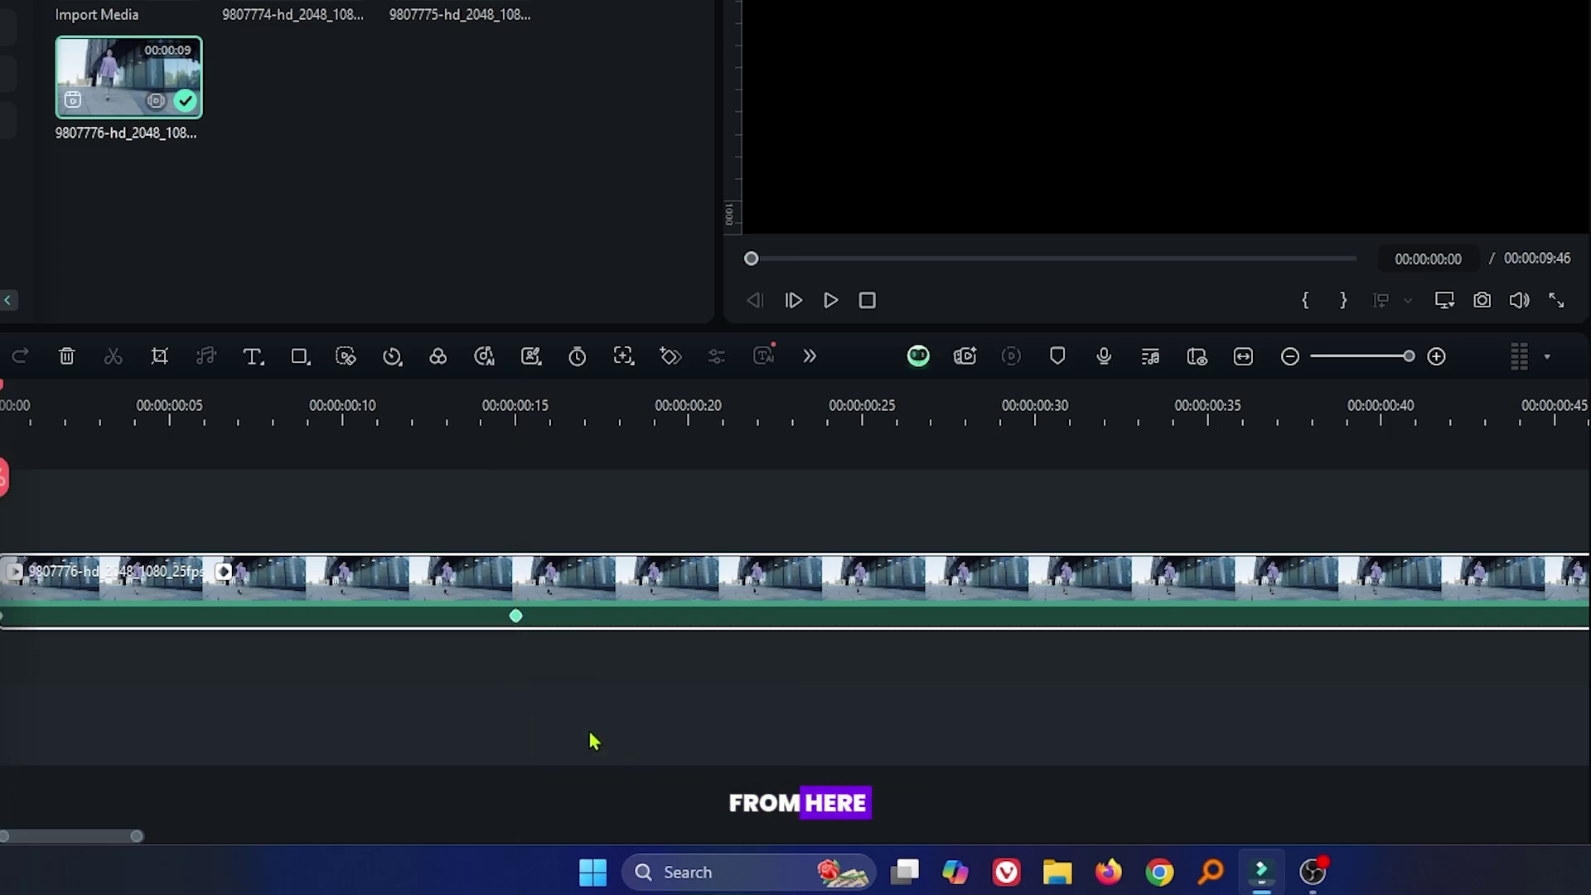
{"action": "right_click", "coordinate": [517, 622]}
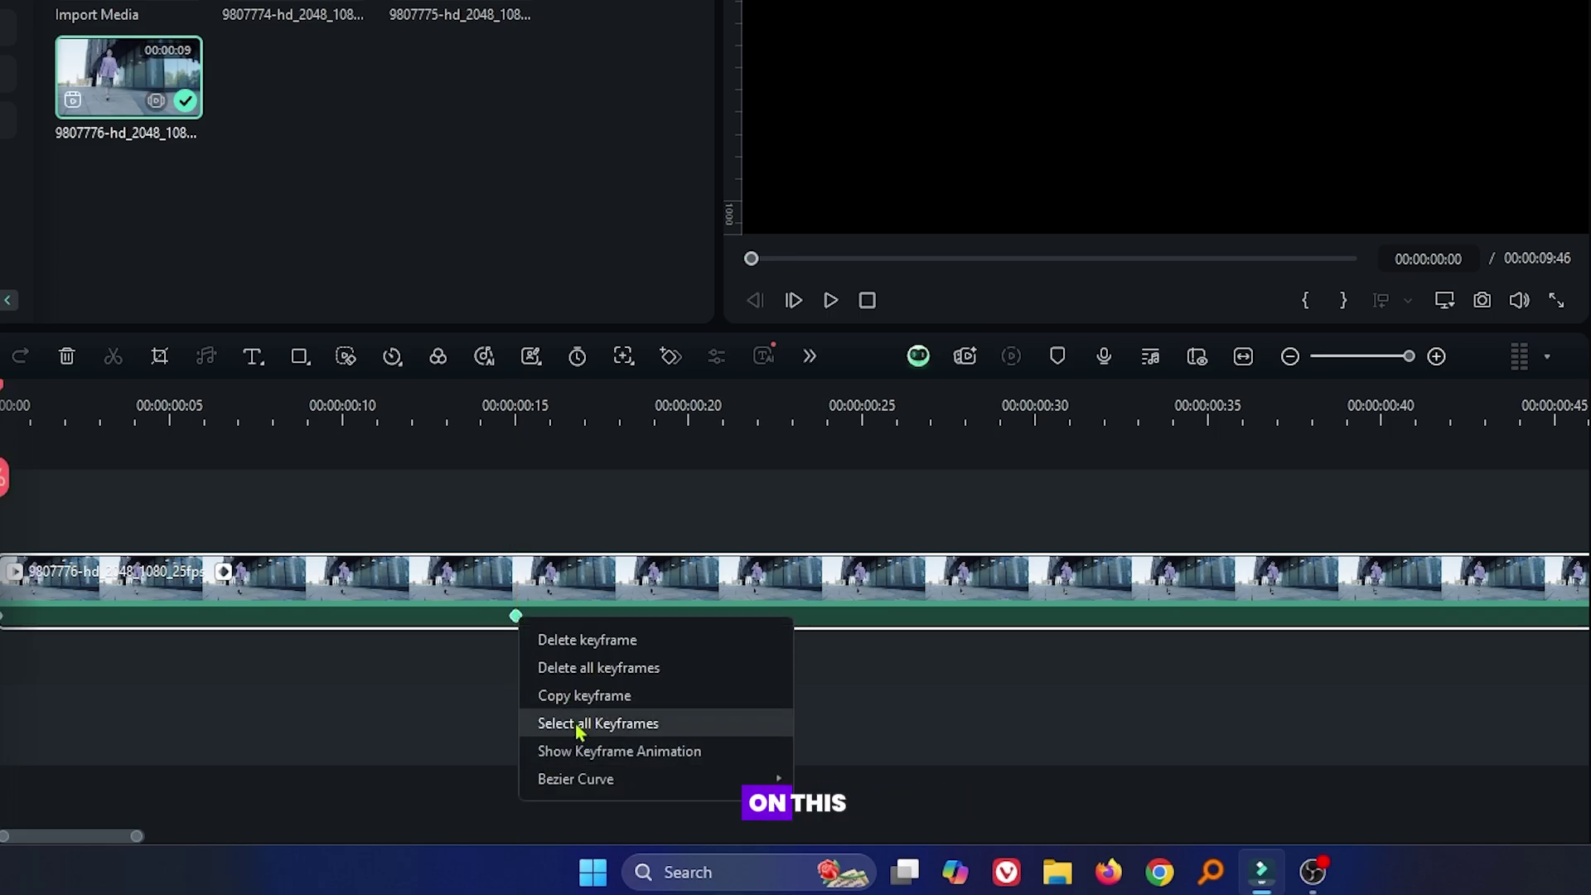
{"action": "mouse_move", "coordinate": [582, 779]}
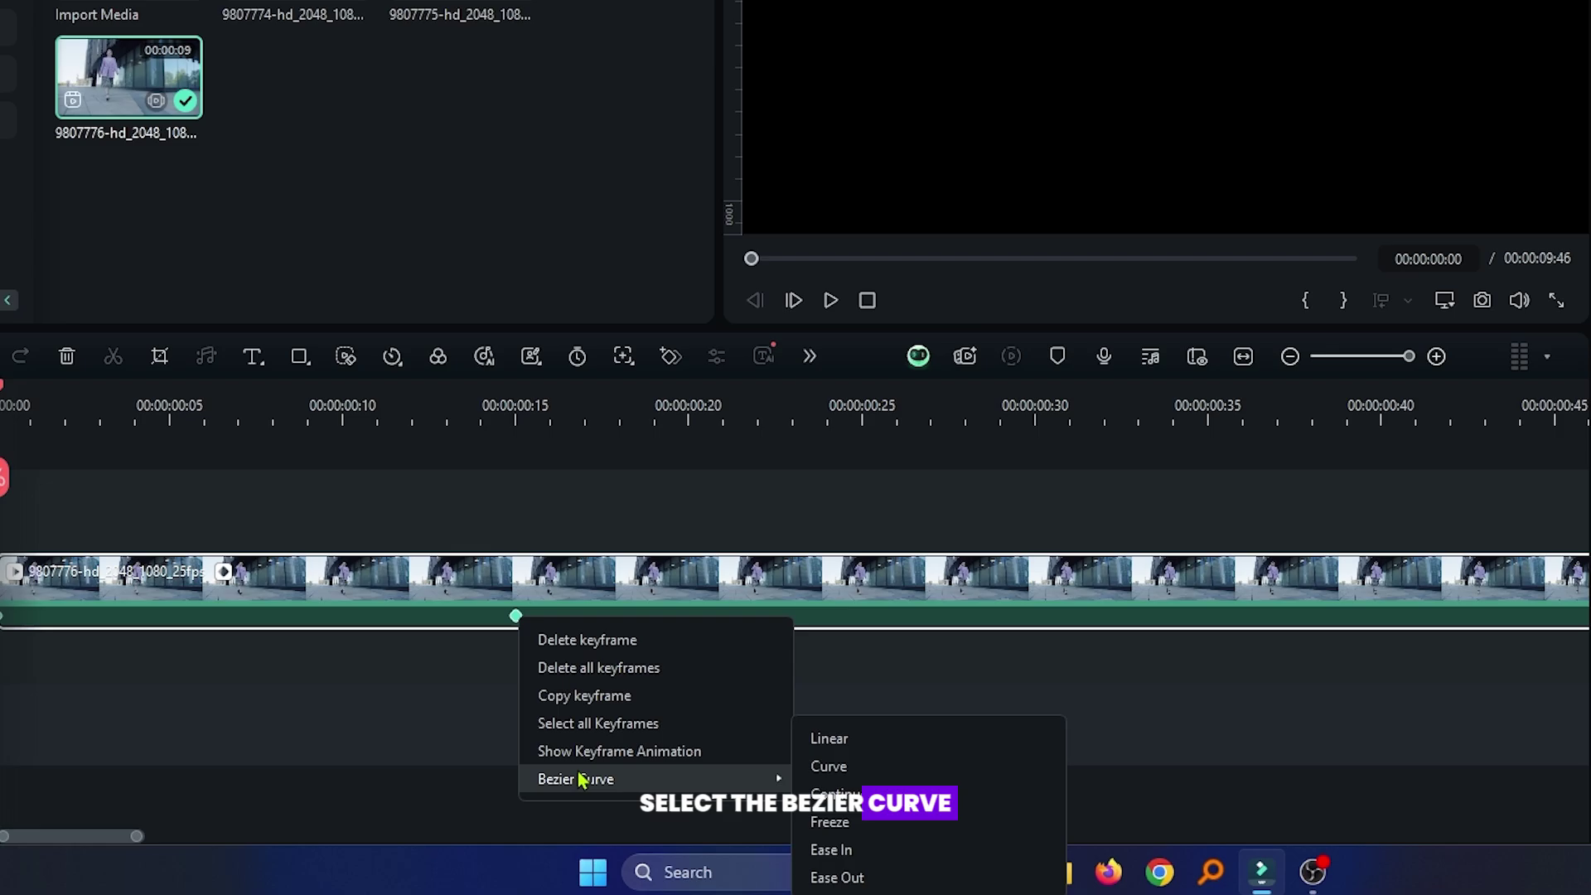
{"action": "left_click", "coordinate": [831, 851]}
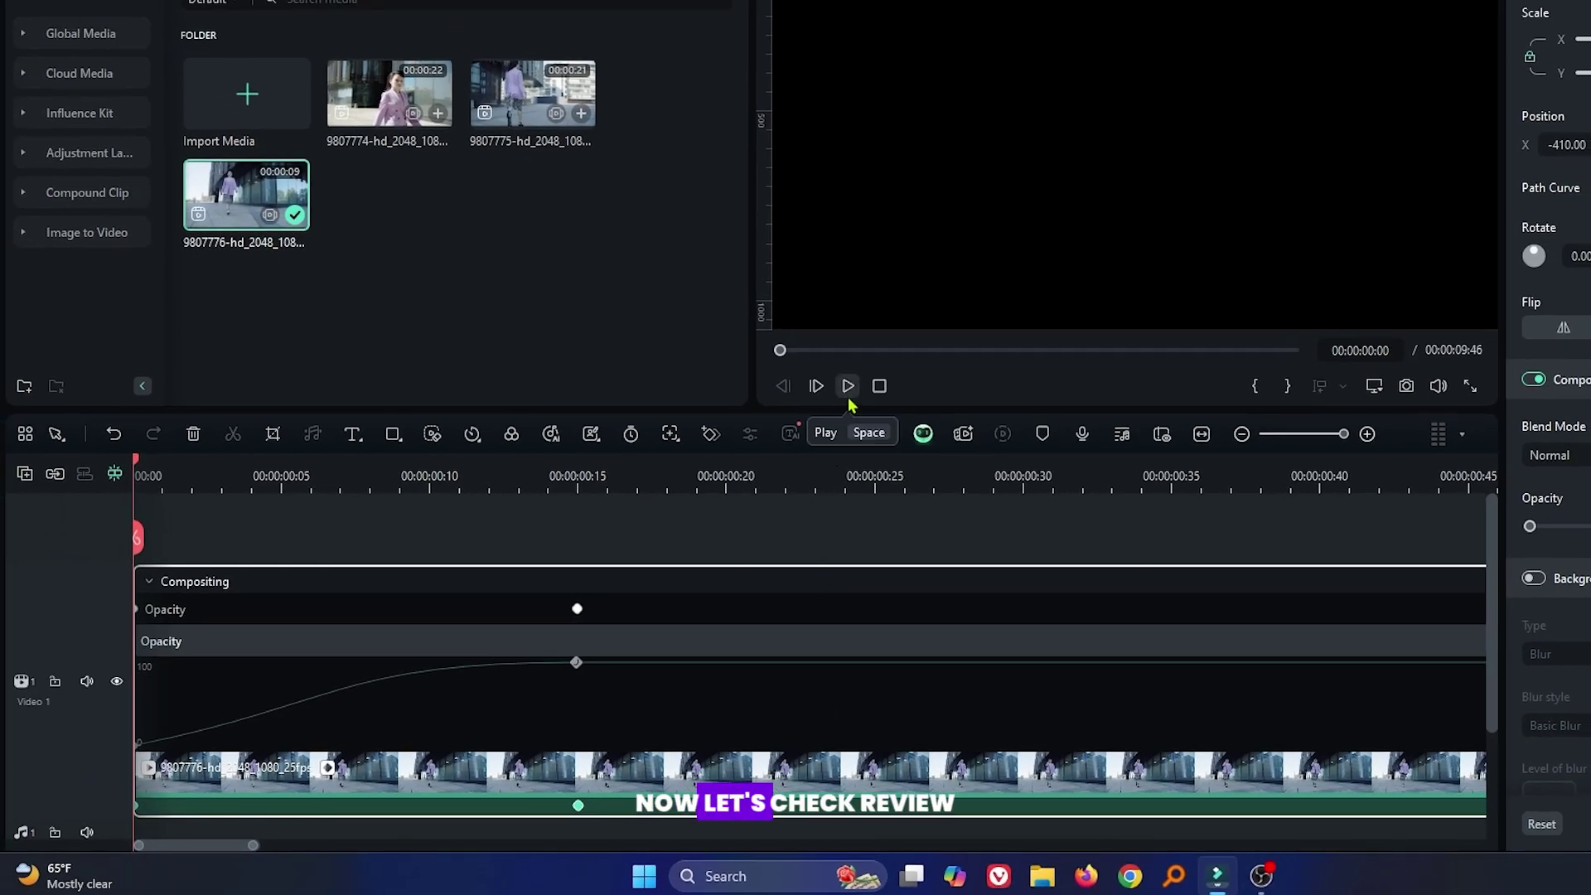
Step: Preview the opacity fade-in from the start of the clip, and collapse the opacity keyframe graph
{"action": "left_click", "coordinate": [849, 396]}
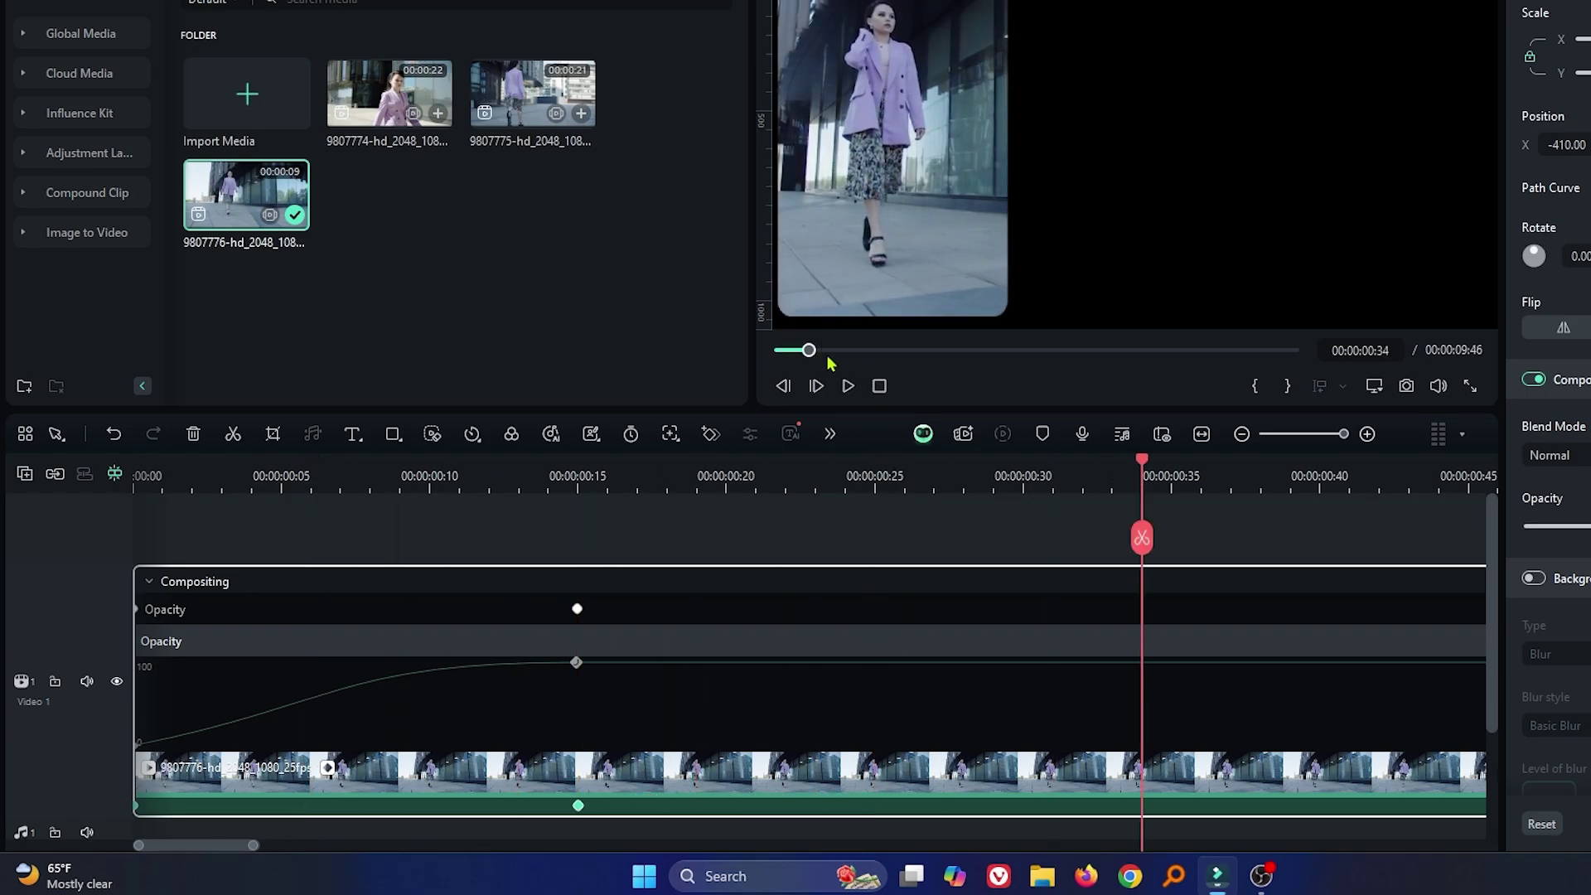
{"action": "left_click_drag", "start_coordinate": [809, 351], "coordinate": [753, 356]}
{"action": "key", "text": "space"}
{"action": "key", "text": "space"}
{"action": "key", "text": "space"}
{"action": "left_click_drag", "start_coordinate": [1000, 489], "coordinate": [433, 491]}
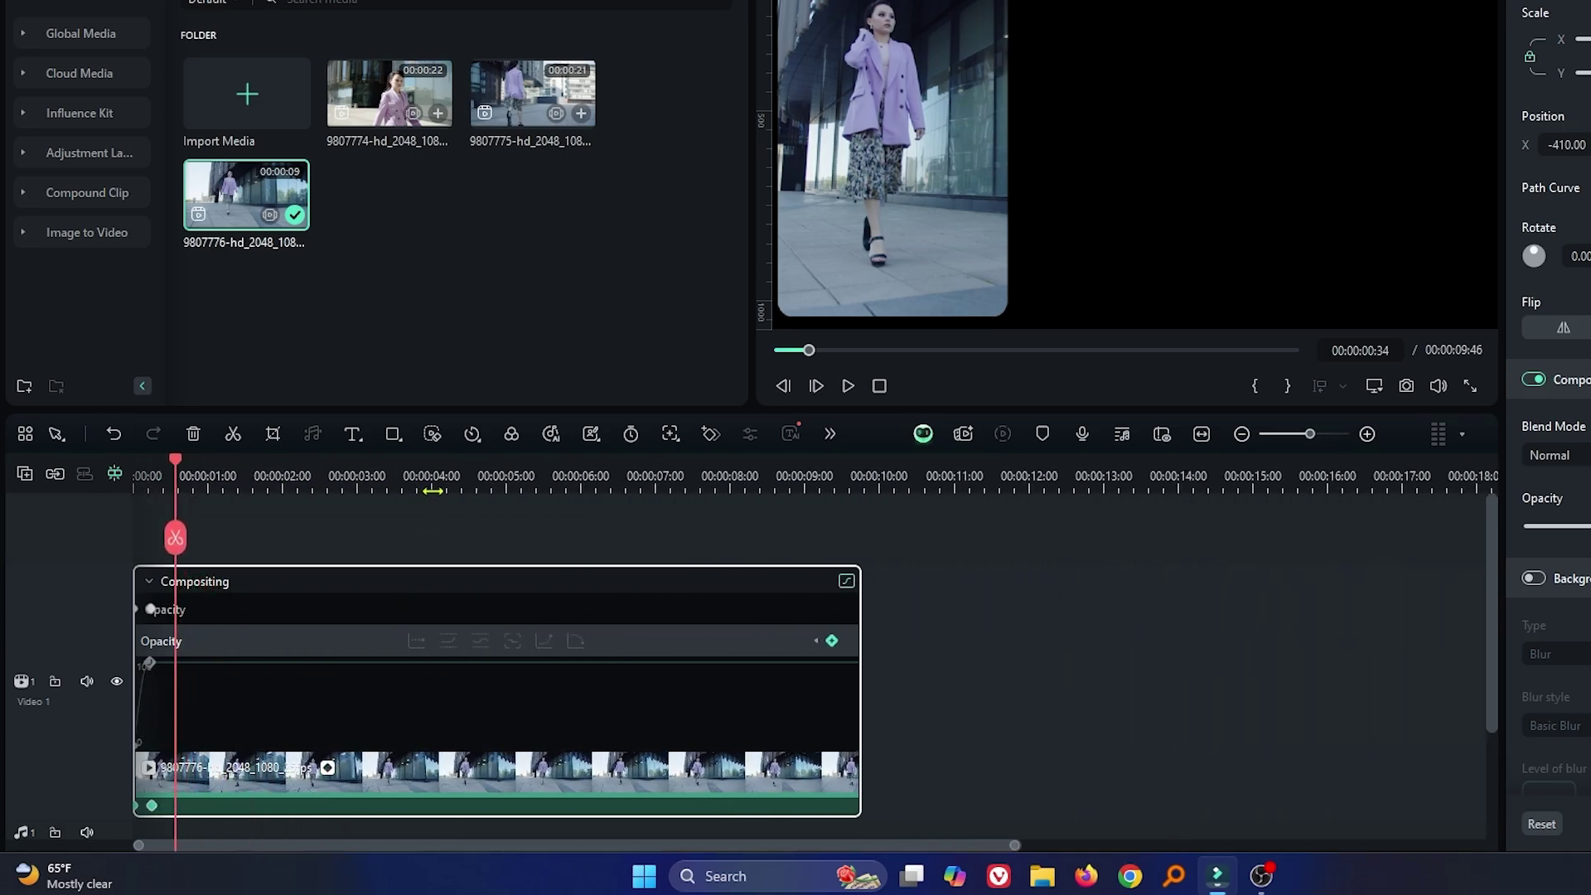
{"action": "left_click", "coordinate": [845, 586]}
{"action": "left_click", "coordinate": [328, 641]}
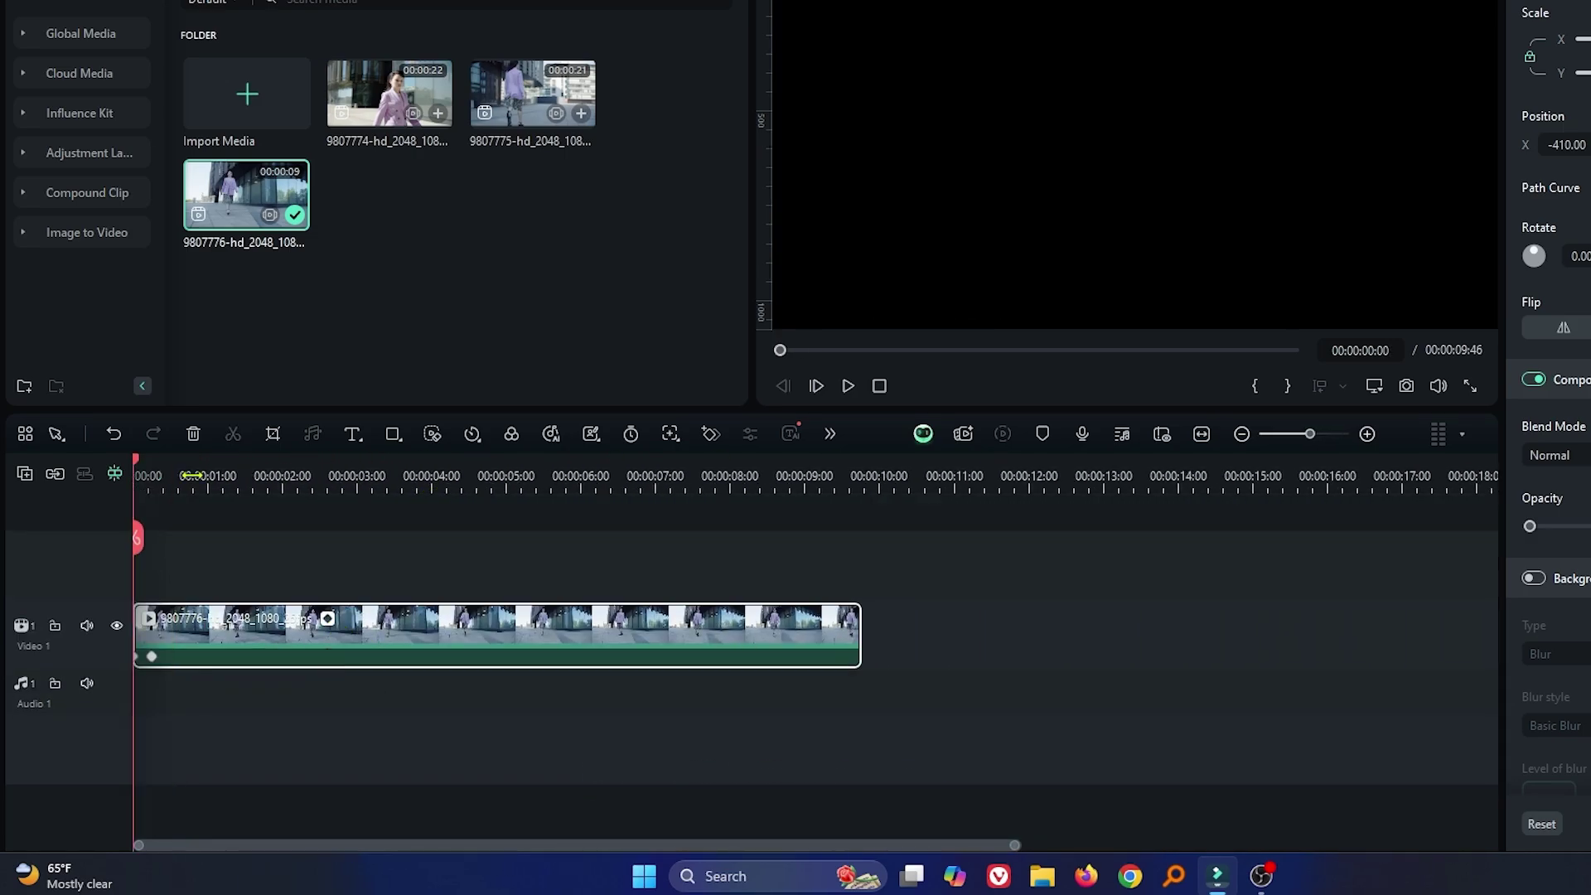
Step: Place the 9807775 clip at the start of the track above the first clip, keeping the 1920 x 1080 60fps project settings
{"action": "left_click_drag", "start_coordinate": [193, 475], "coordinate": [427, 476]}
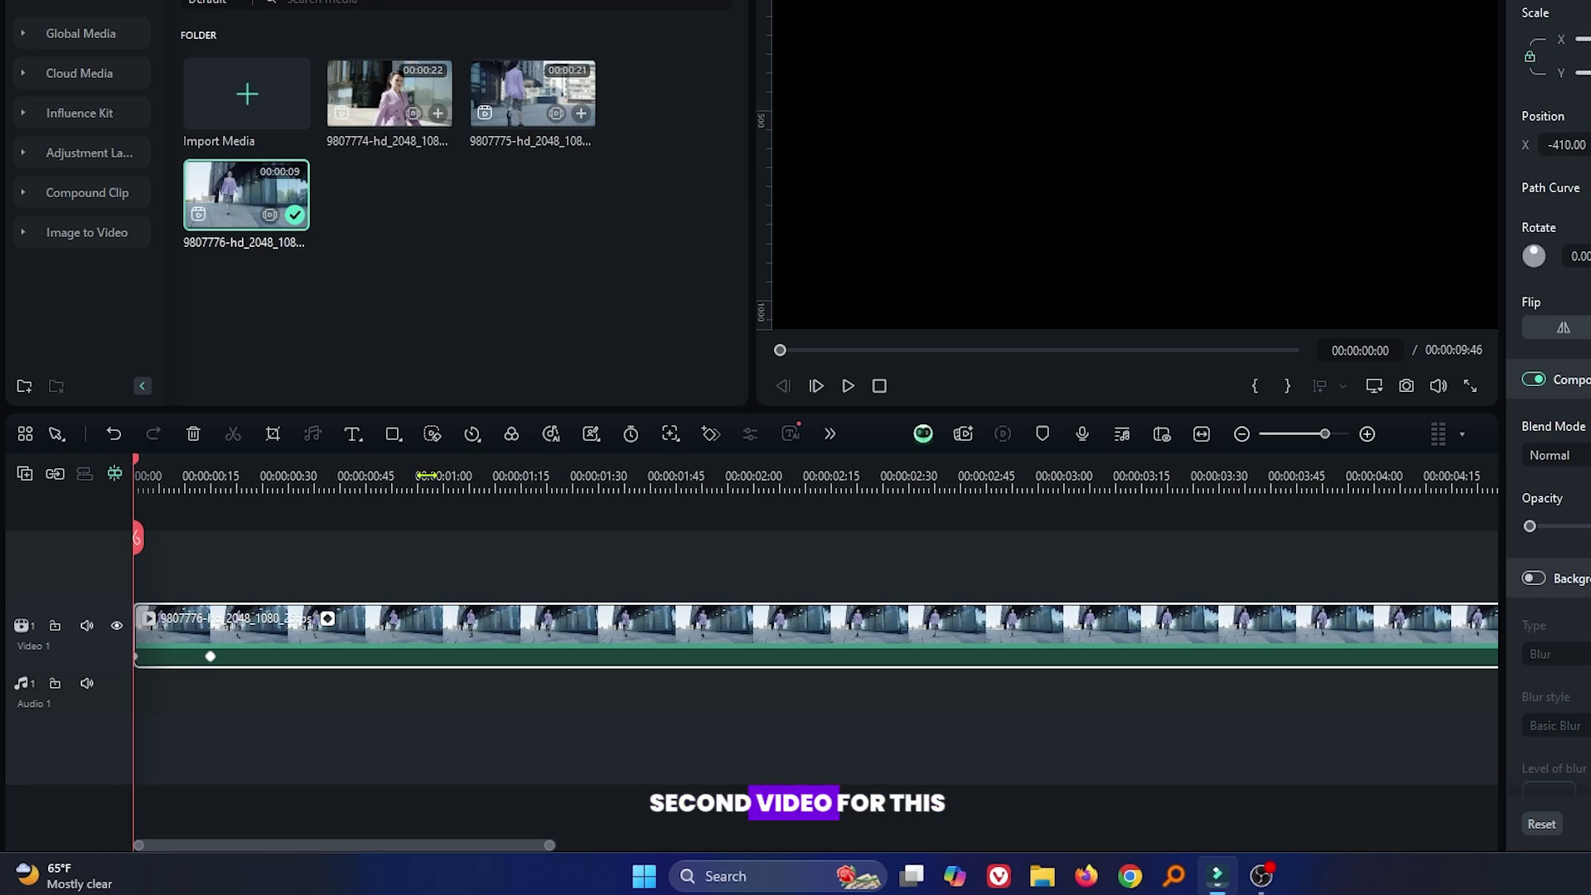
{"action": "left_click_drag", "start_coordinate": [567, 145], "coordinate": [441, 578]}
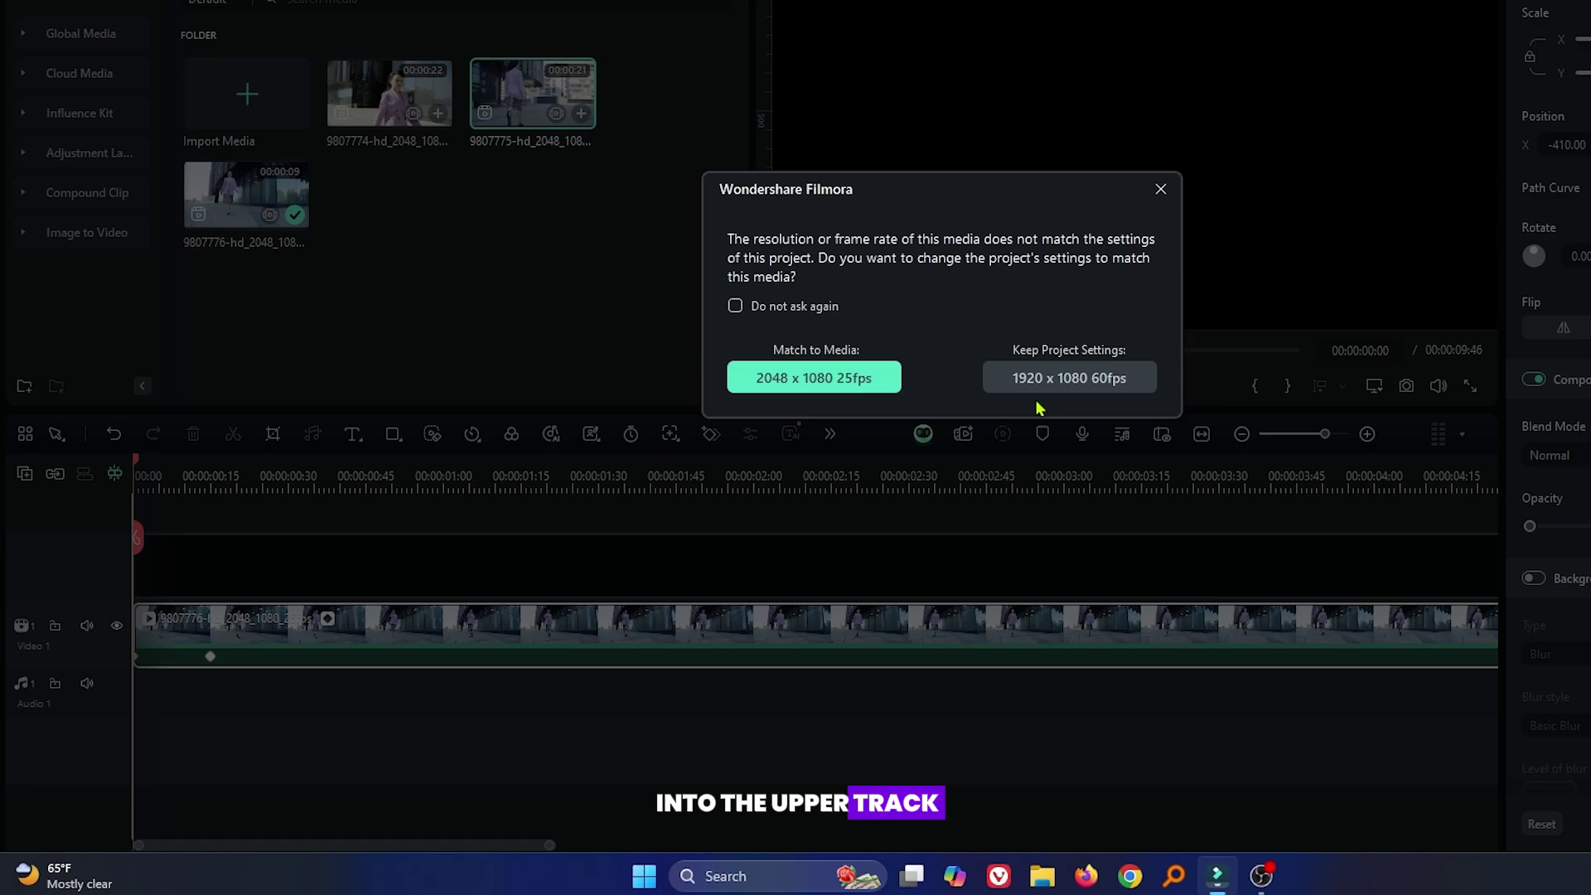
{"action": "left_click", "coordinate": [1069, 391]}
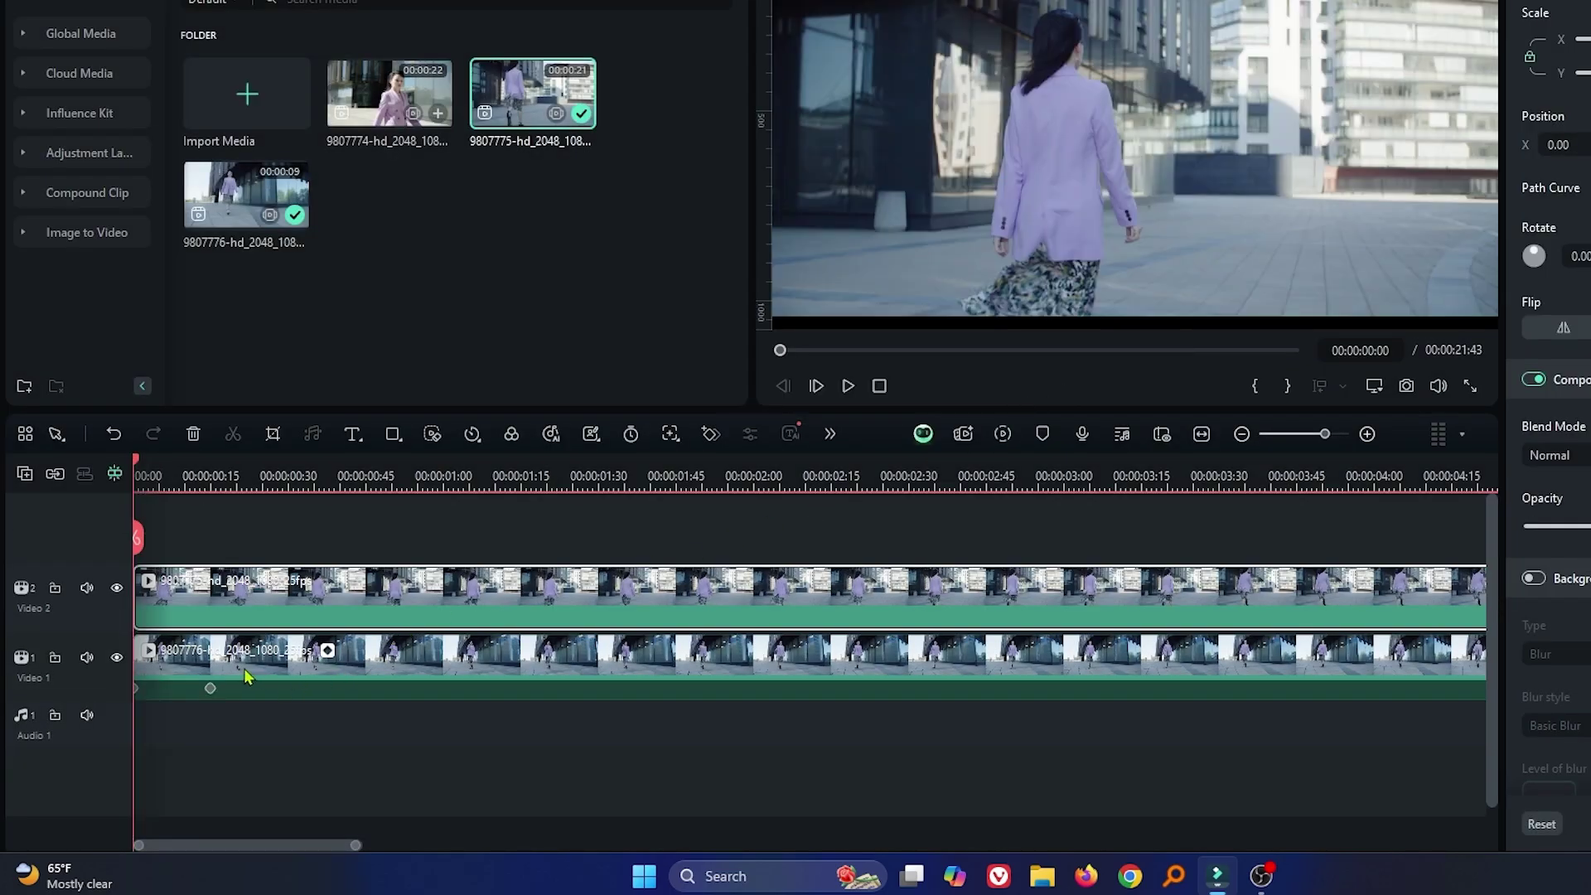
Step: Copy the effects of the 9807776 clip on Video 1 and paste them onto the 9807775 clip on Video 2
{"action": "left_click", "coordinate": [245, 675]}
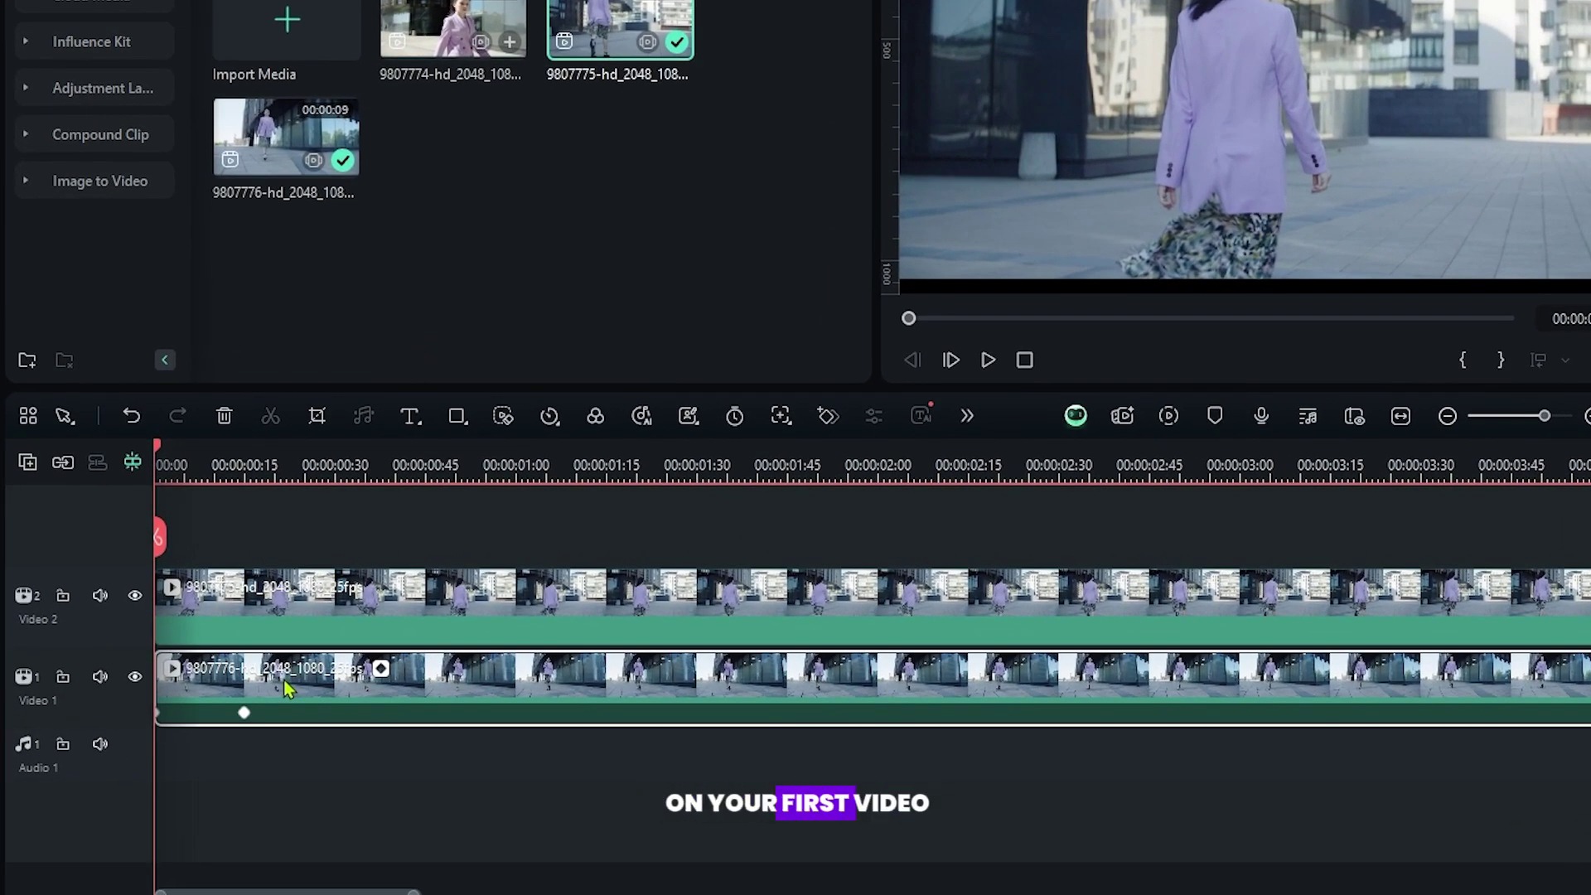
{"action": "right_click", "coordinate": [285, 687]}
{"action": "mouse_move", "coordinate": [356, 249]}
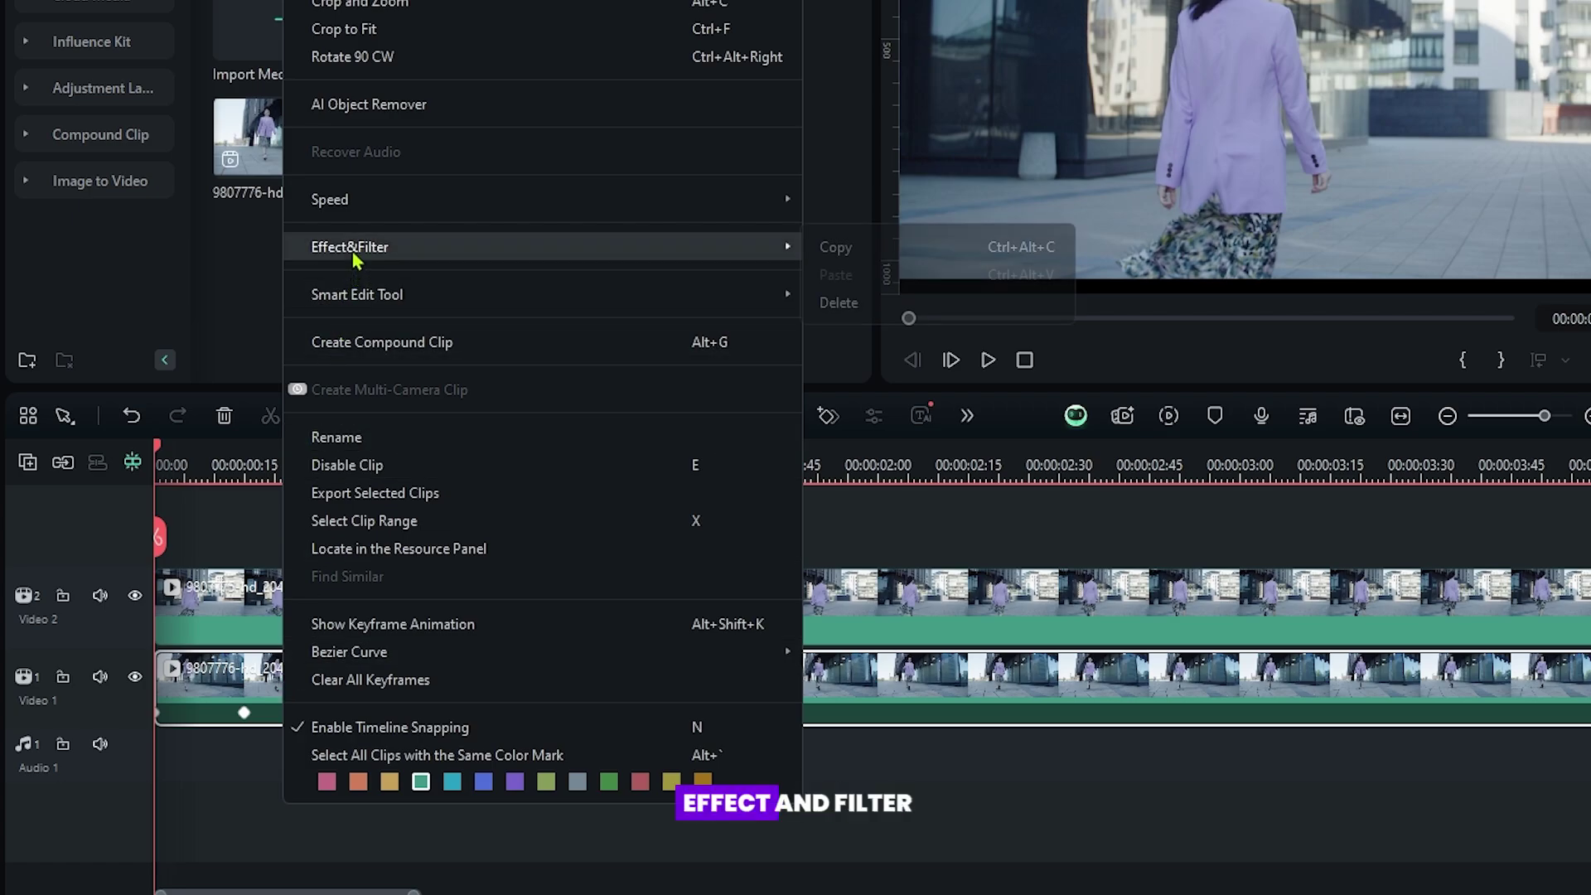
{"action": "left_click", "coordinate": [836, 247]}
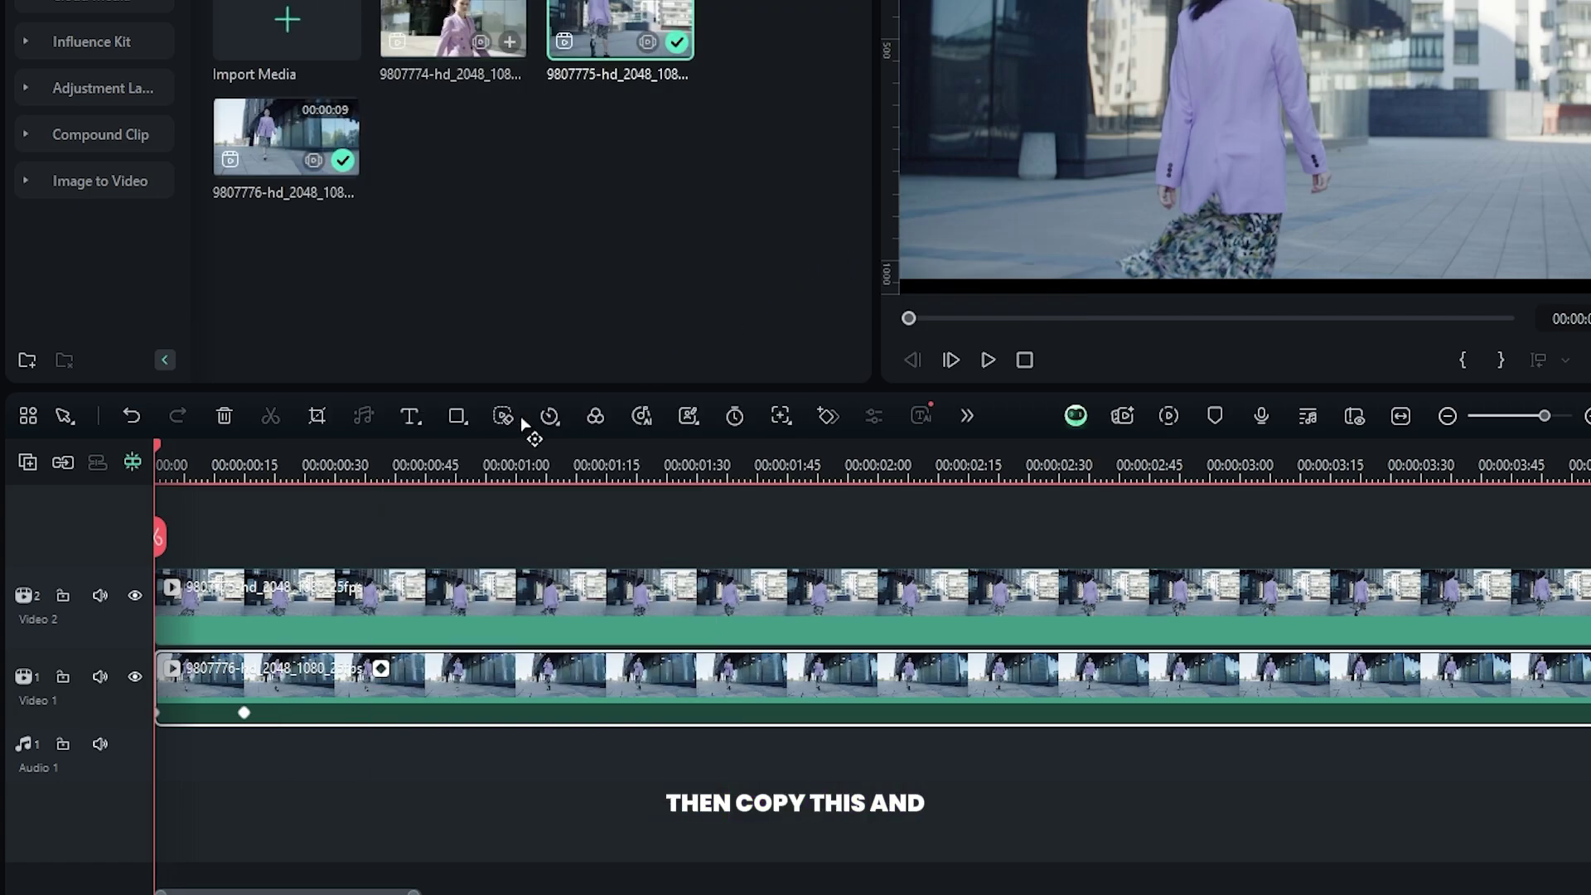
{"action": "left_click", "coordinate": [245, 609]}
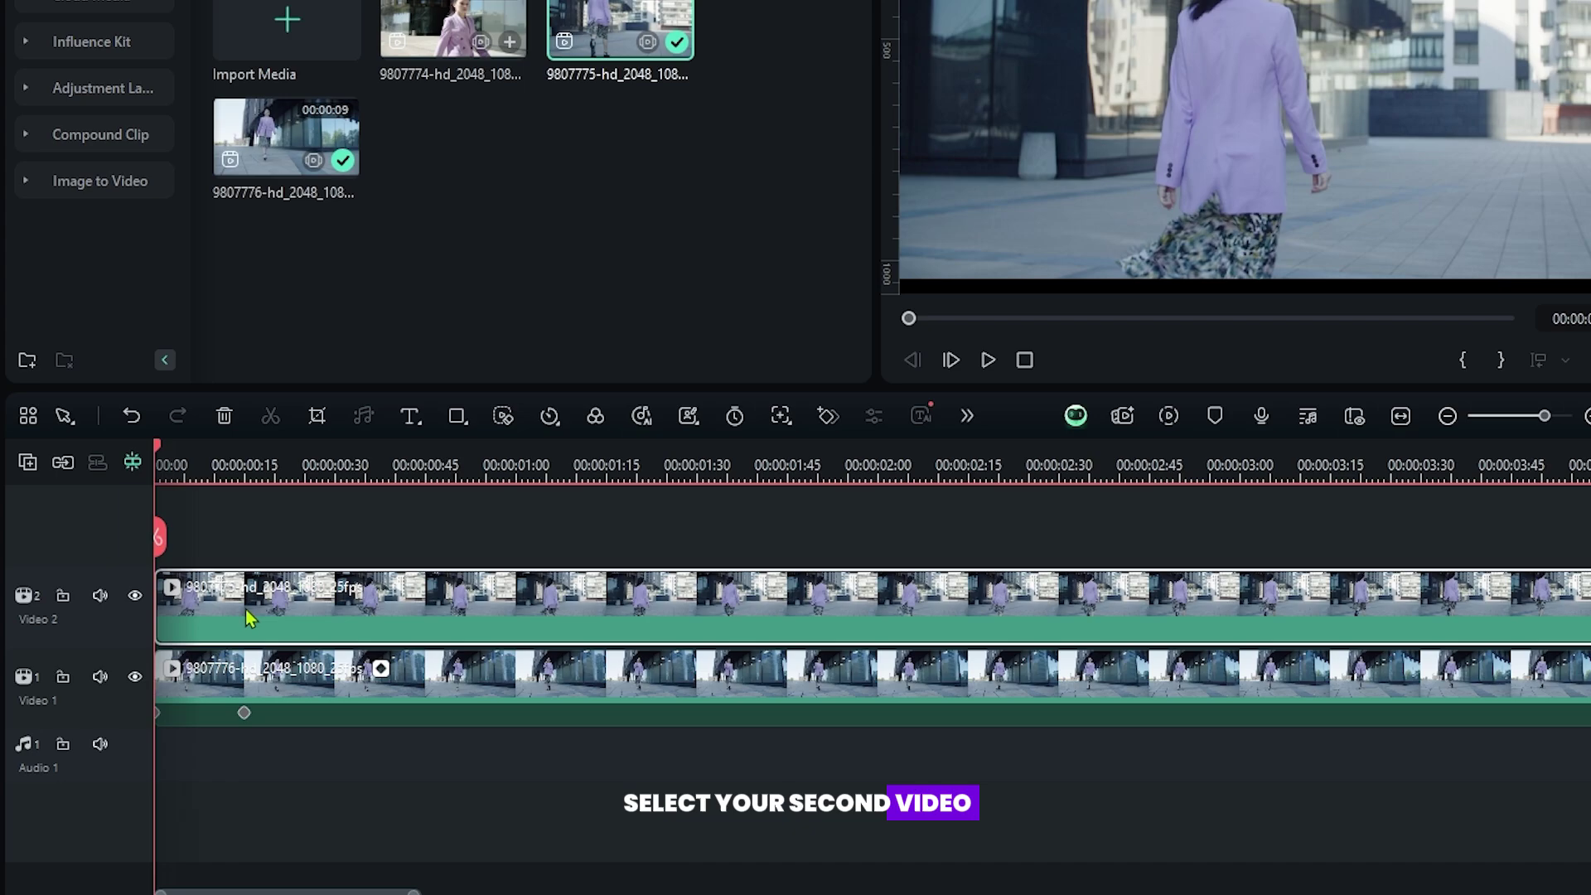
{"action": "right_click", "coordinate": [246, 613]}
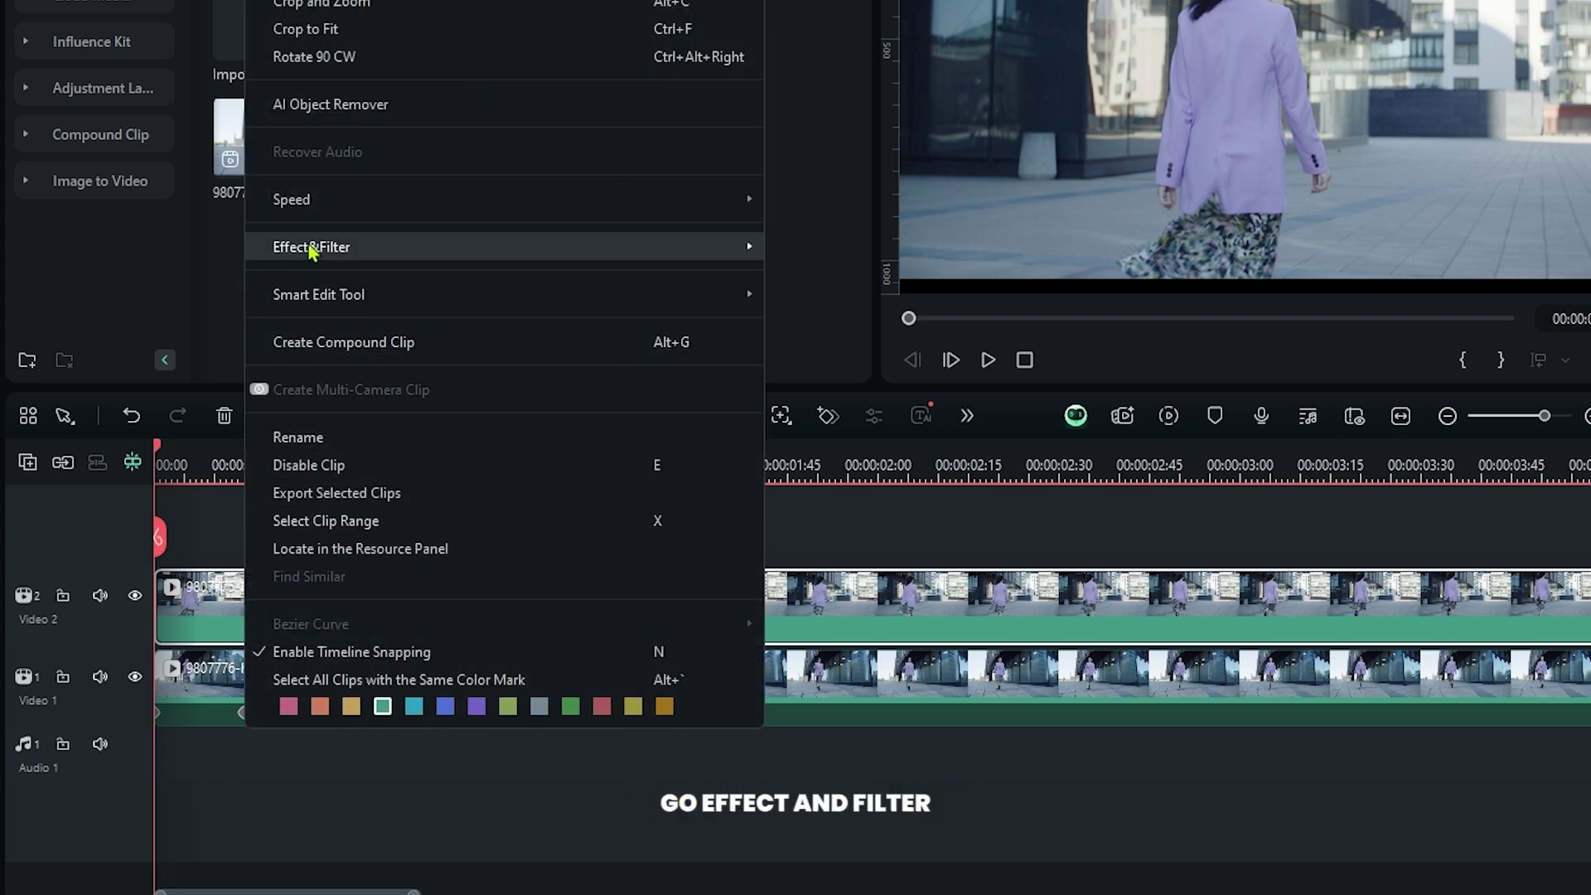
{"action": "mouse_move", "coordinate": [319, 247]}
{"action": "left_click", "coordinate": [800, 278]}
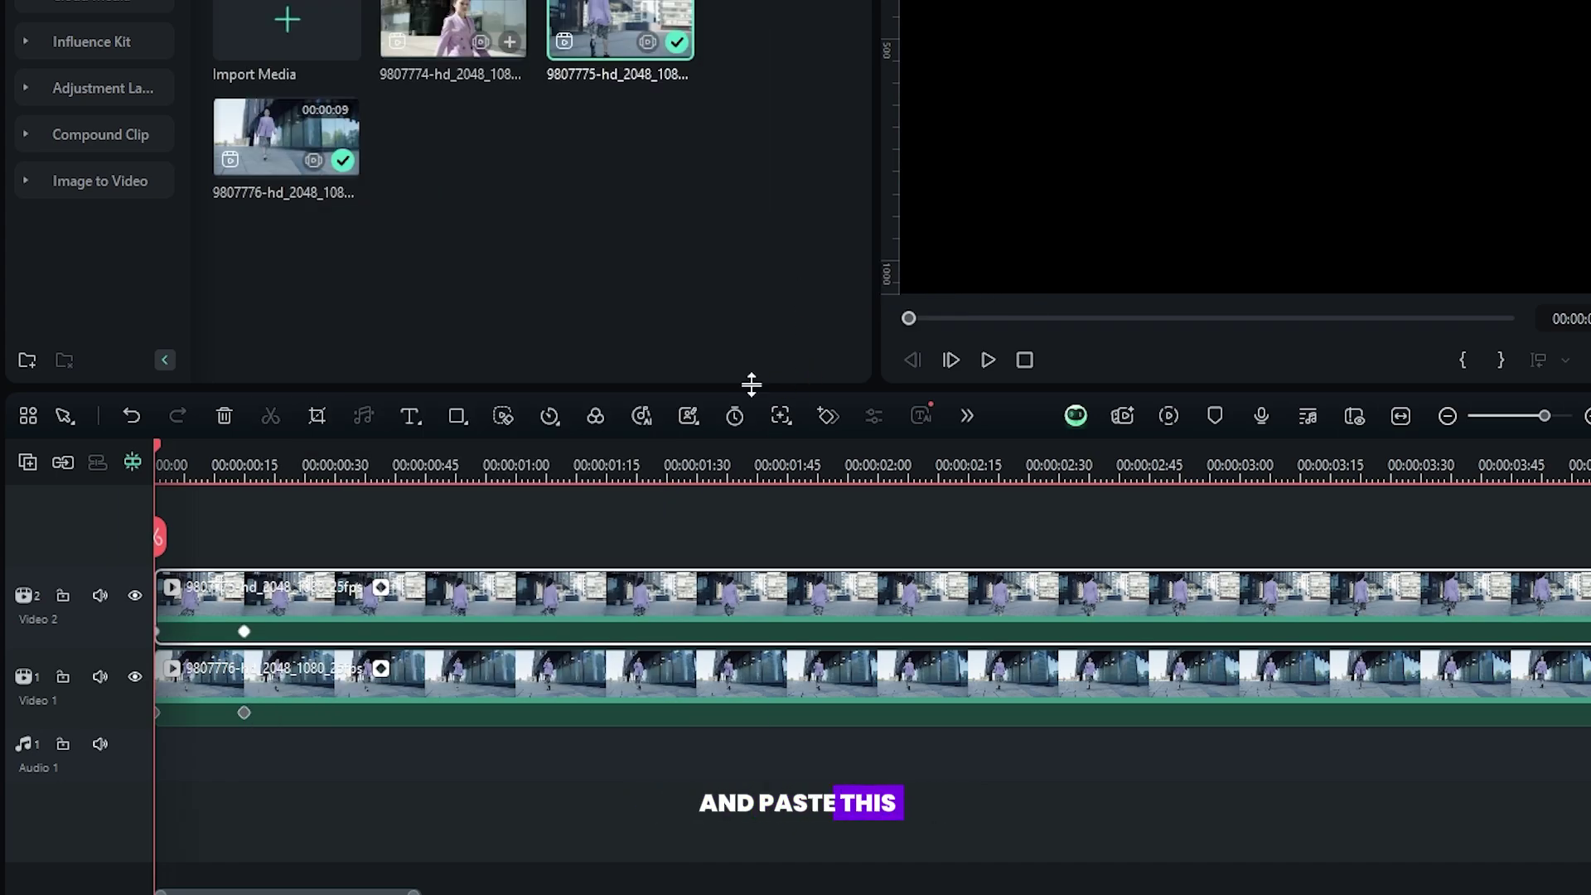
Step: Shift the 9807775 clip on Video 2 horizontally to about X 224 px so it sits beside the first clip
{"action": "left_click_drag", "start_coordinate": [255, 468], "coordinate": [332, 469]}
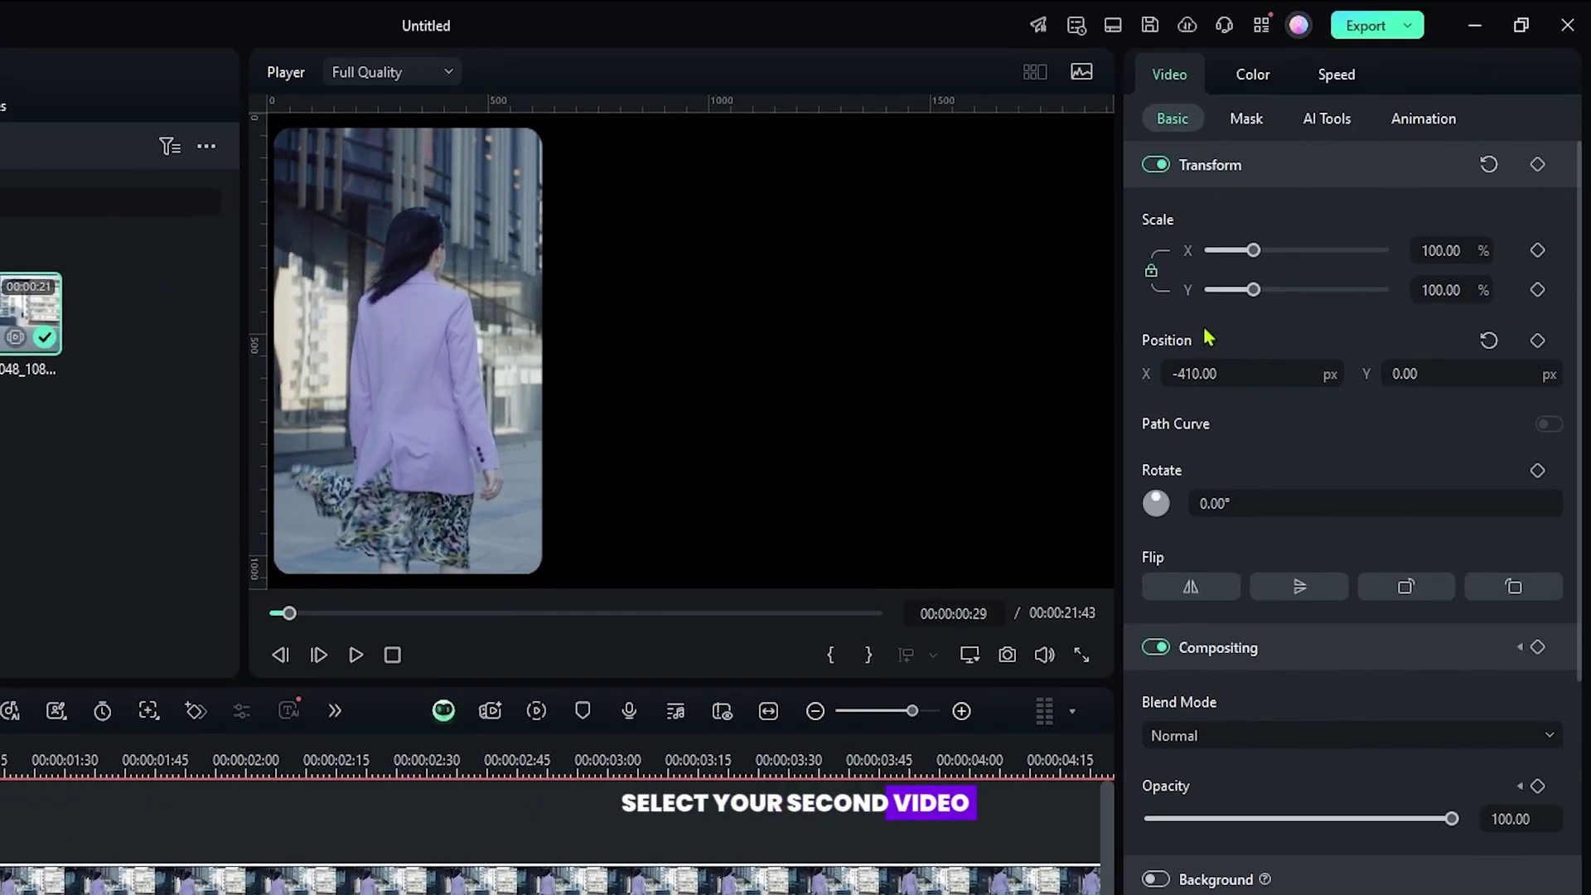
{"action": "left_click_drag", "start_coordinate": [1189, 377], "coordinate": [1294, 377]}
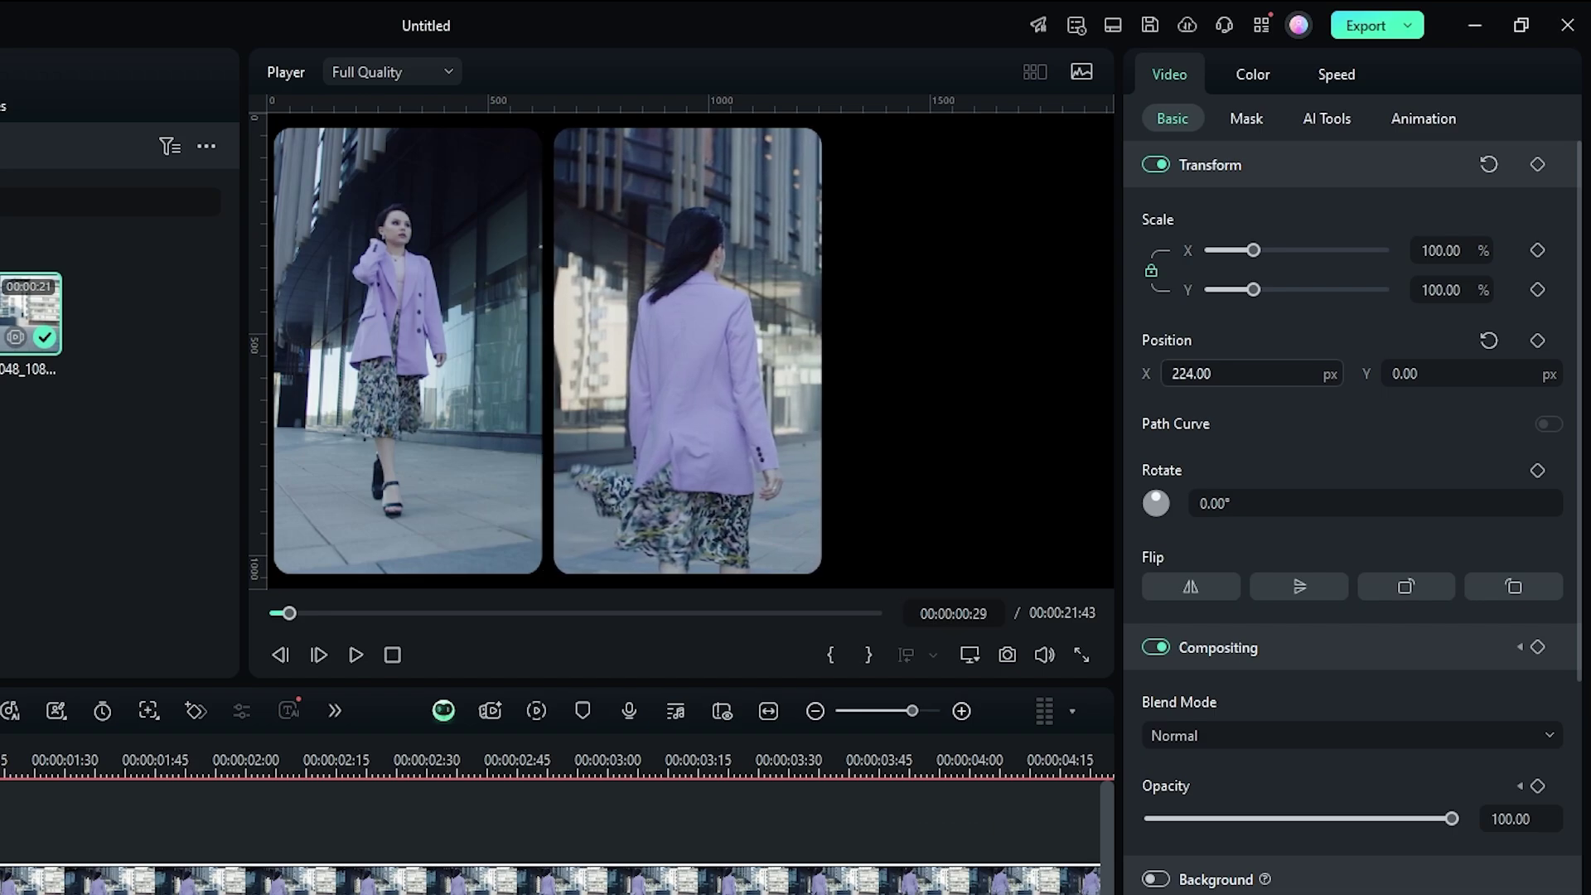
{"action": "left_click_drag", "start_coordinate": [1295, 377], "coordinate": [1293, 377]}
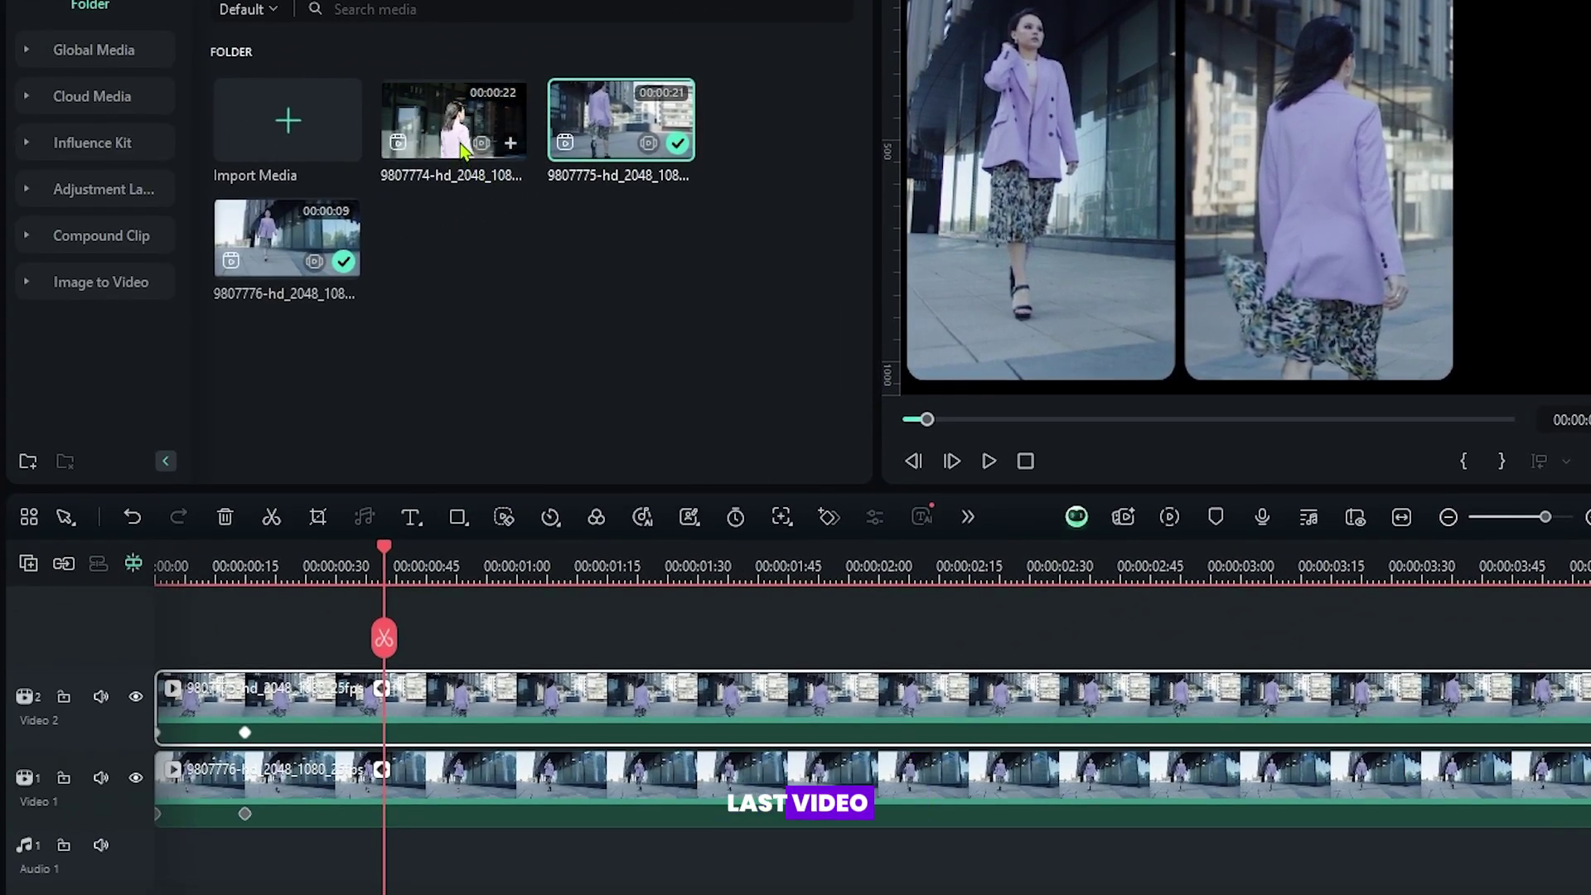
Step: Place the 9807774 clip at the start of a new track above Video 2, keeping the 1920 x 1080 60fps project settings
{"action": "left_click_drag", "start_coordinate": [356, 166], "coordinate": [19, 649]}
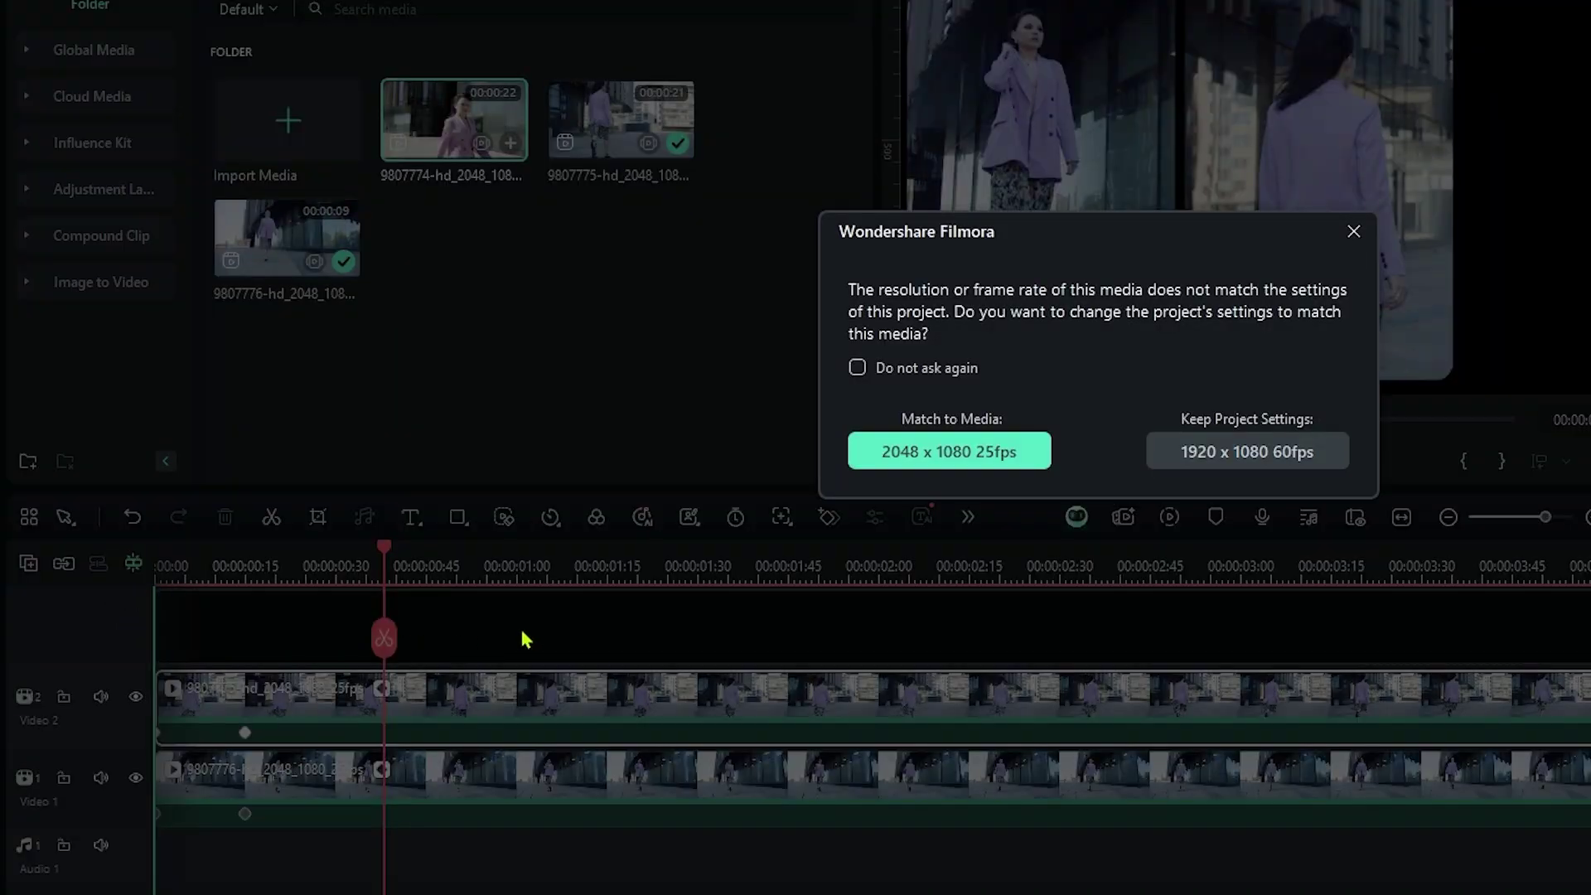
{"action": "left_click", "coordinate": [1205, 461]}
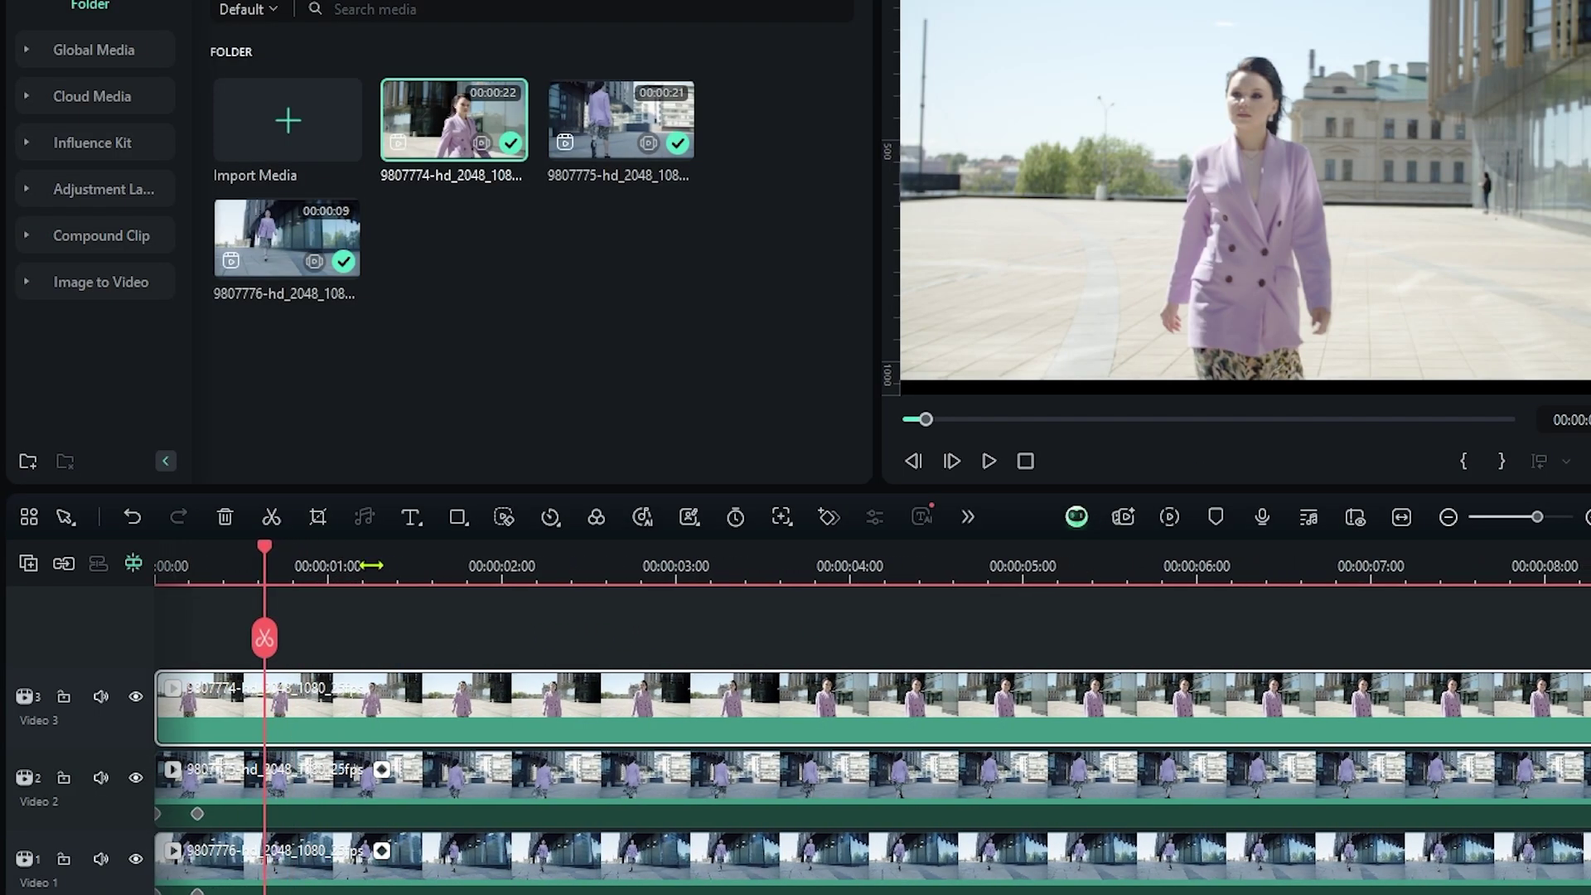
Step: Split the 9807774 clip on Video 3, delete its earlier portion, and move the remaining part to the start of the timeline
{"action": "left_click_drag", "start_coordinate": [371, 565], "coordinate": [265, 582]}
{"action": "left_click", "coordinate": [543, 580]}
{"action": "left_click_drag", "start_coordinate": [545, 573], "coordinate": [991, 563]}
{"action": "left_click", "coordinate": [991, 637]}
{"action": "key", "text": "Delete"}
{"action": "left_click_drag", "start_coordinate": [1142, 716], "coordinate": [302, 717]}
{"action": "left_click_drag", "start_coordinate": [202, 570], "coordinate": [155, 571]}
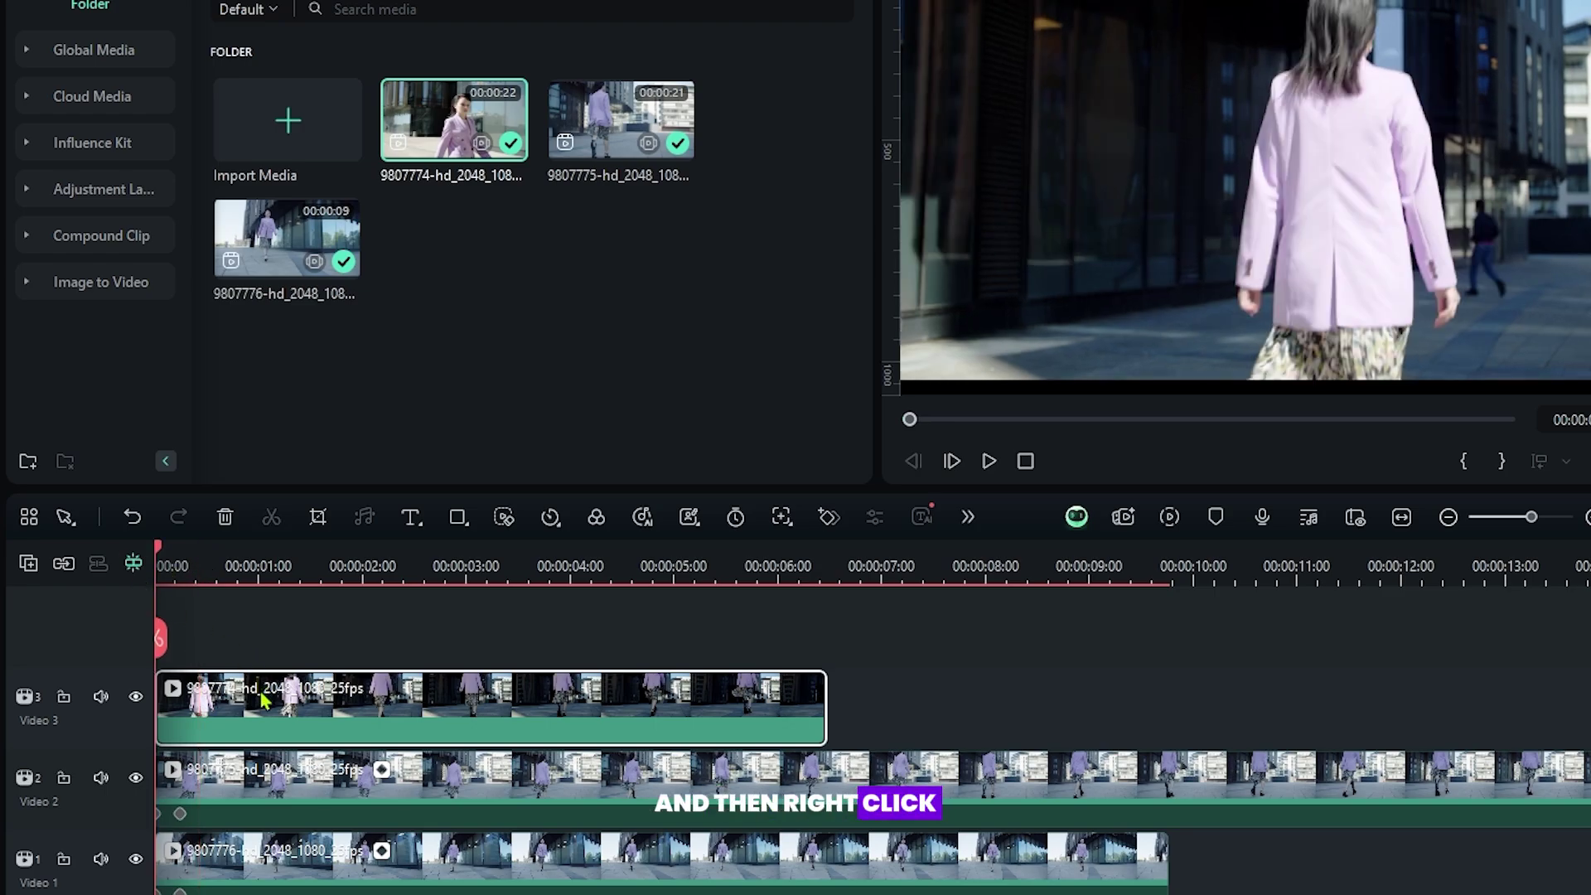
Step: Paste the copied effects onto the 9807774 clip on Video 3
{"action": "right_click", "coordinate": [261, 700]}
{"action": "mouse_move", "coordinate": [390, 353]}
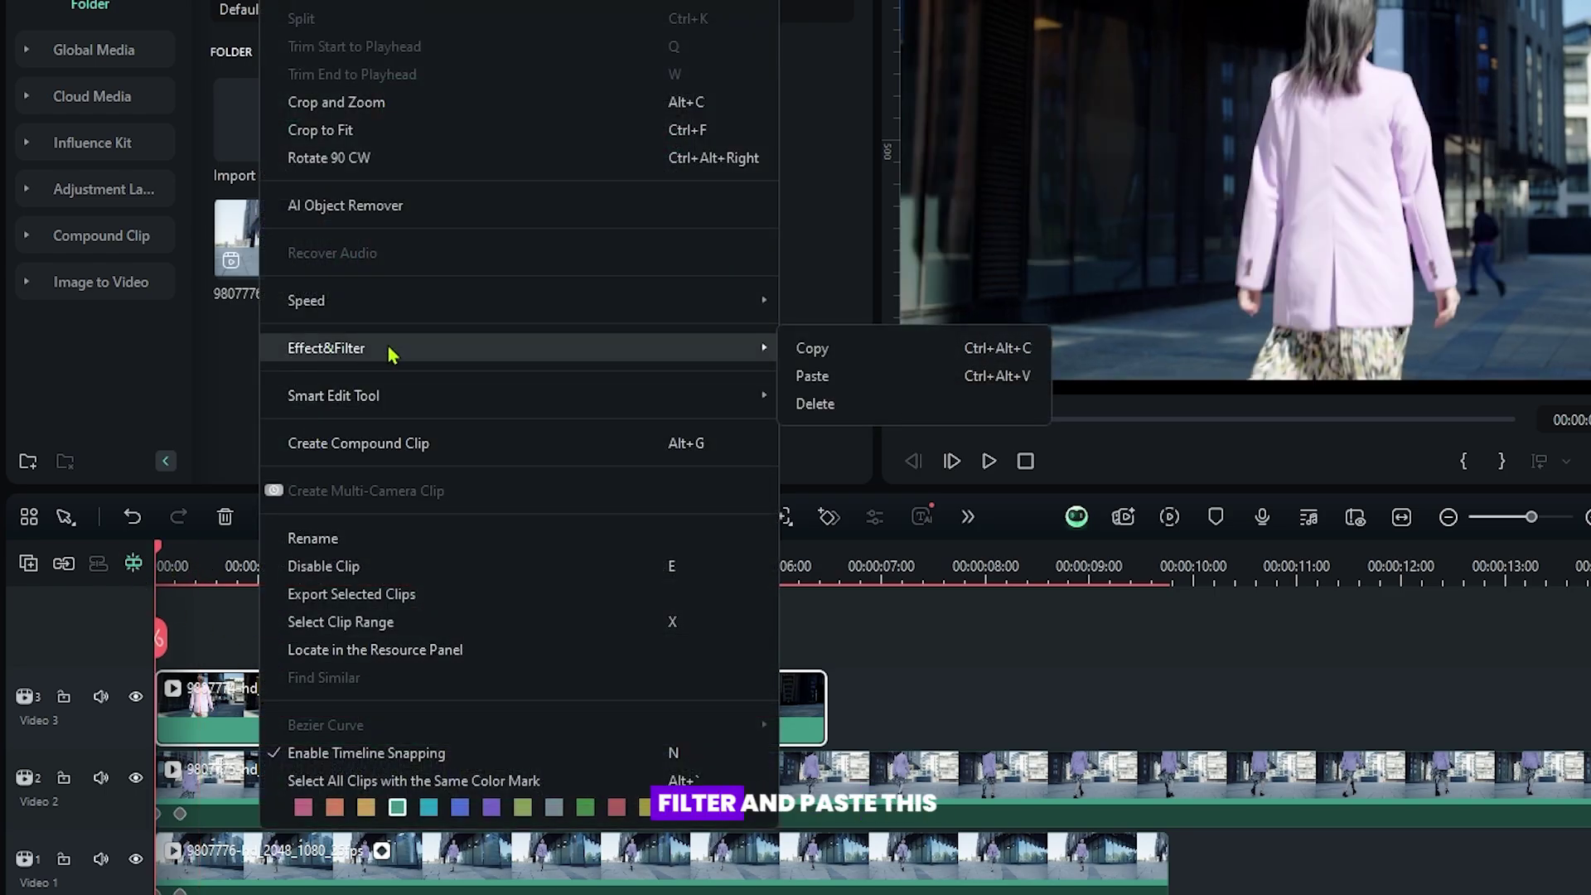
{"action": "left_click", "coordinate": [810, 375]}
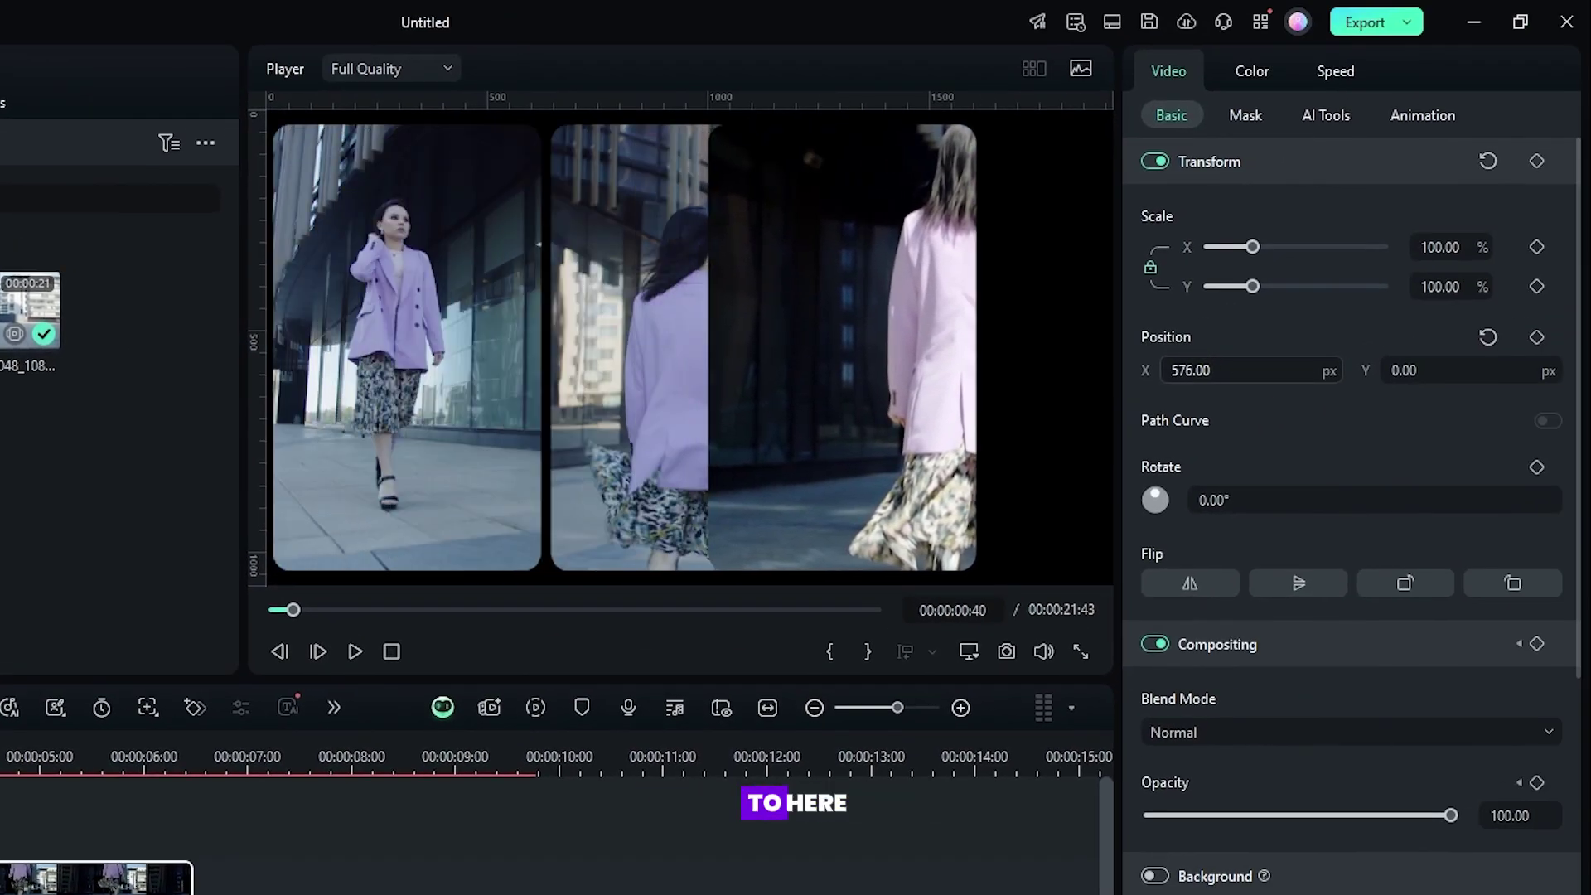
Step: Fit the Video 3 clip into the third column by moving its rectangle mask to X 0 and setting the clip's position to X 641 px
{"action": "left_click_drag", "start_coordinate": [1190, 370], "coordinate": [1419, 370]}
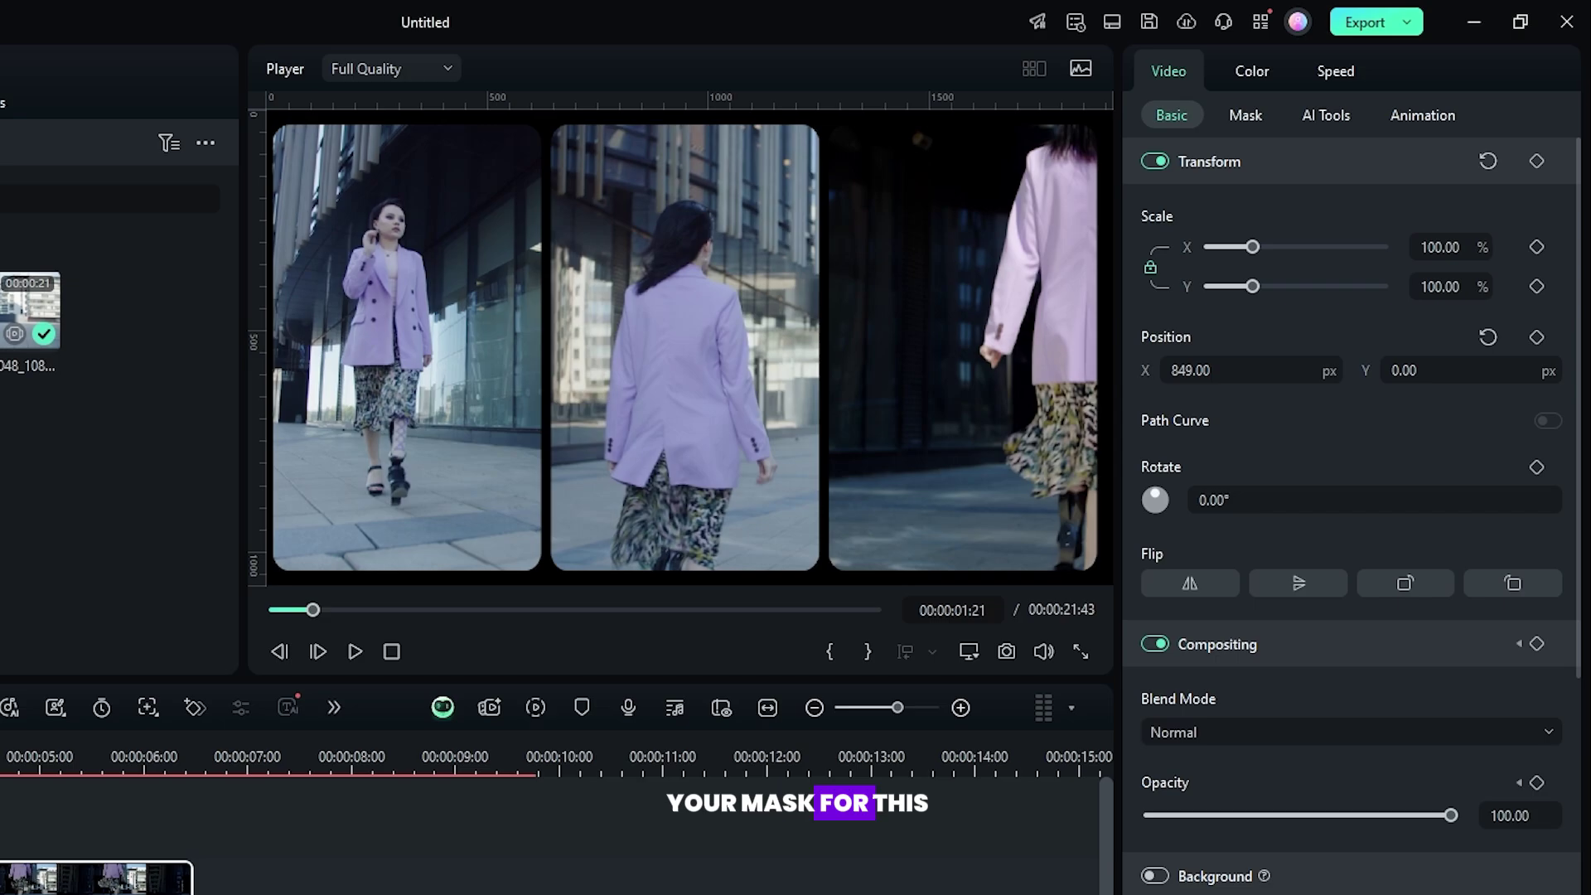
{"action": "left_click", "coordinate": [1245, 115]}
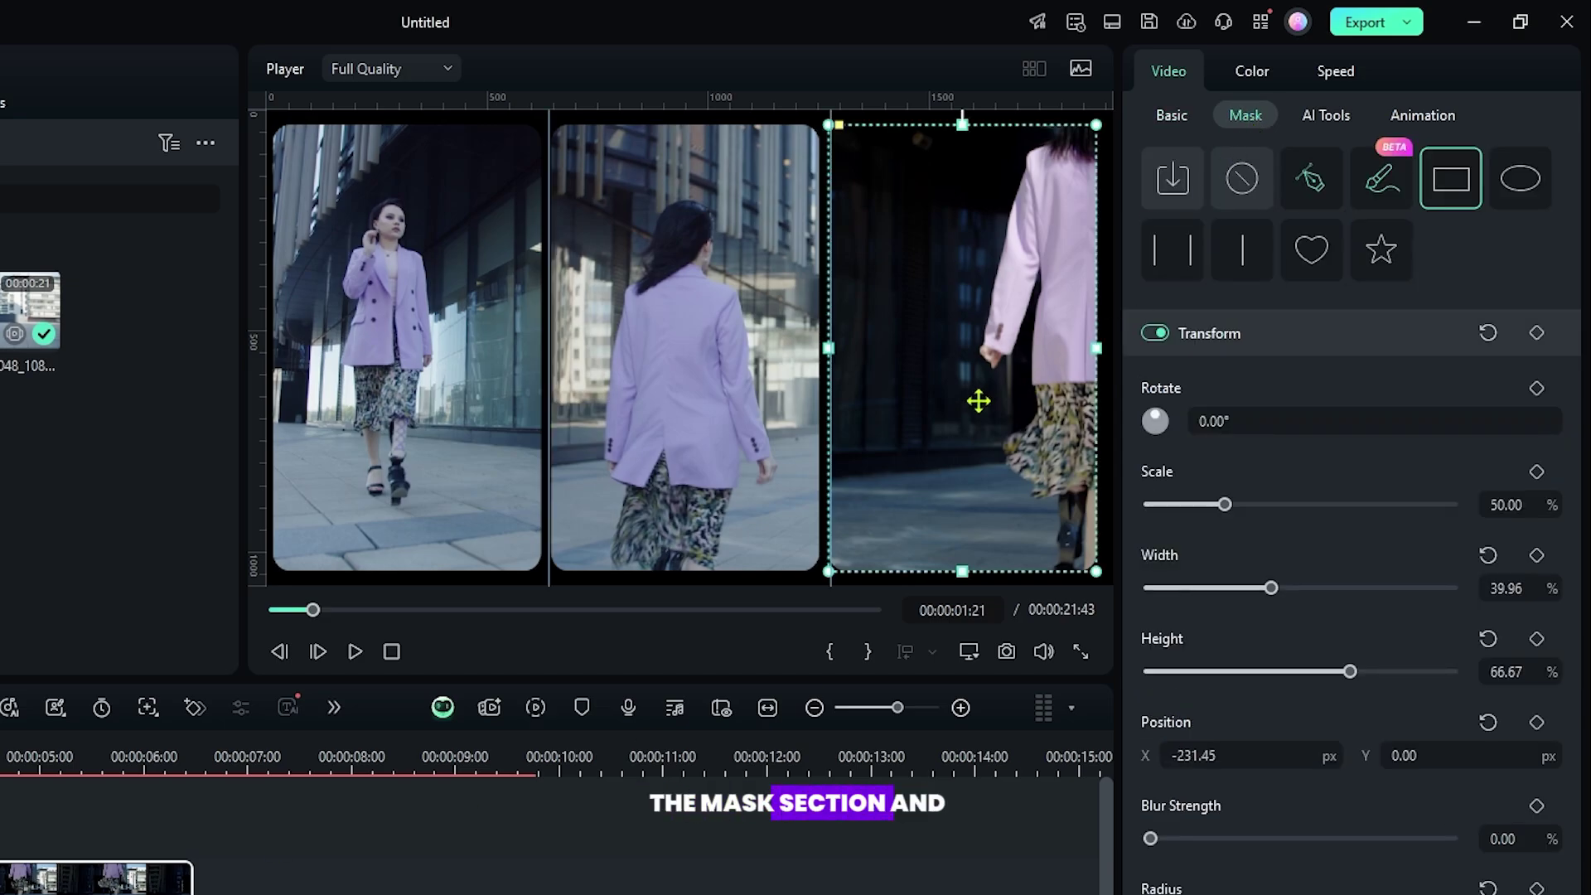
{"action": "left_click_drag", "start_coordinate": [977, 397], "coordinate": [1075, 401]}
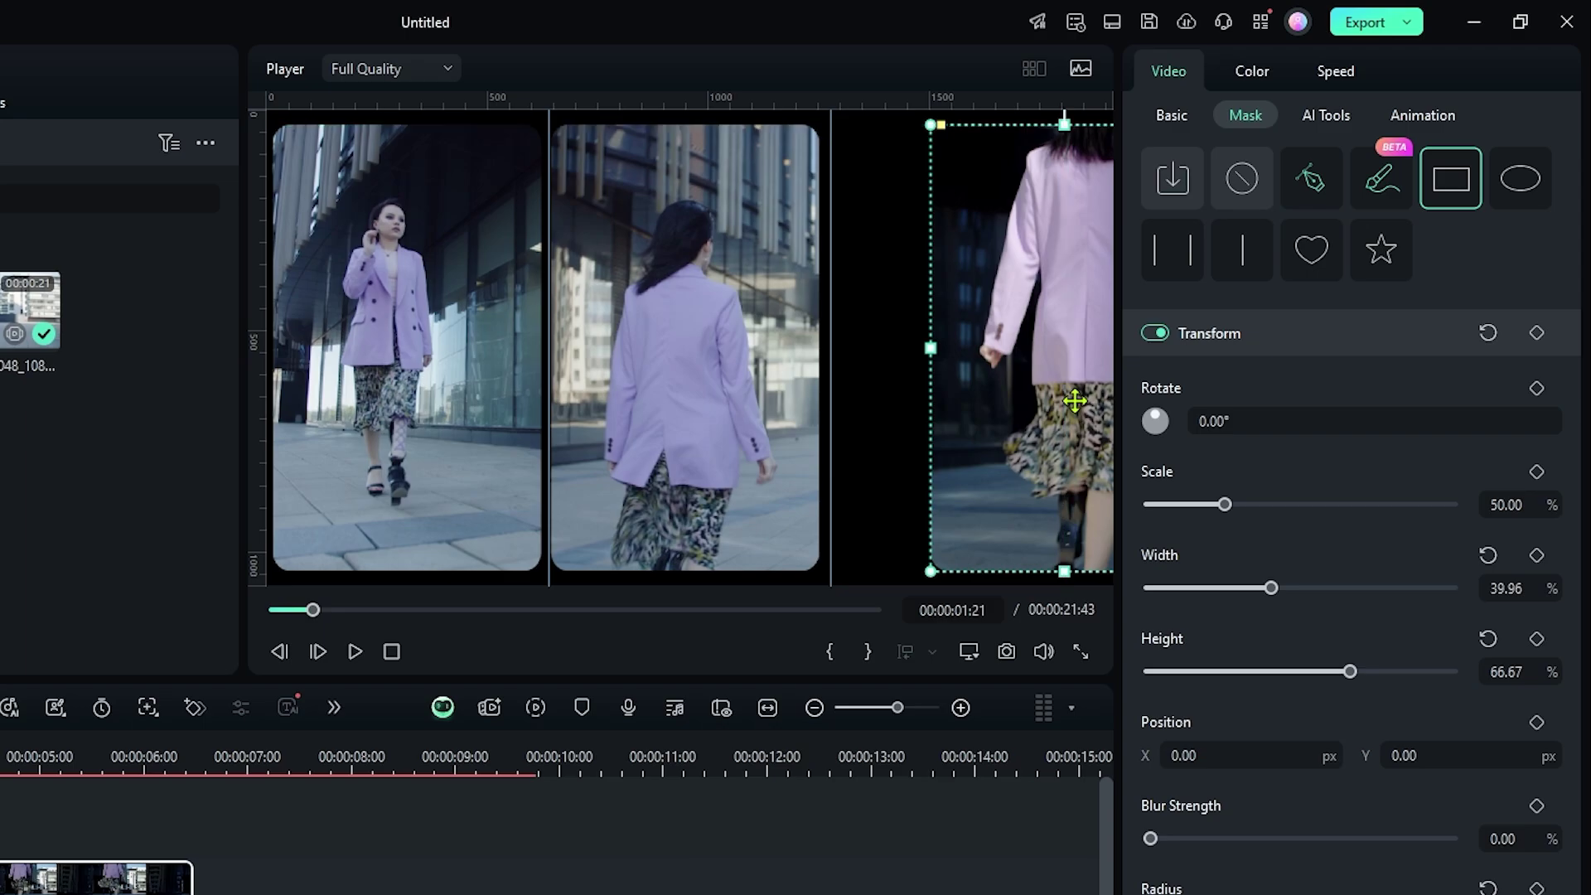
{"action": "left_click", "coordinate": [1172, 116]}
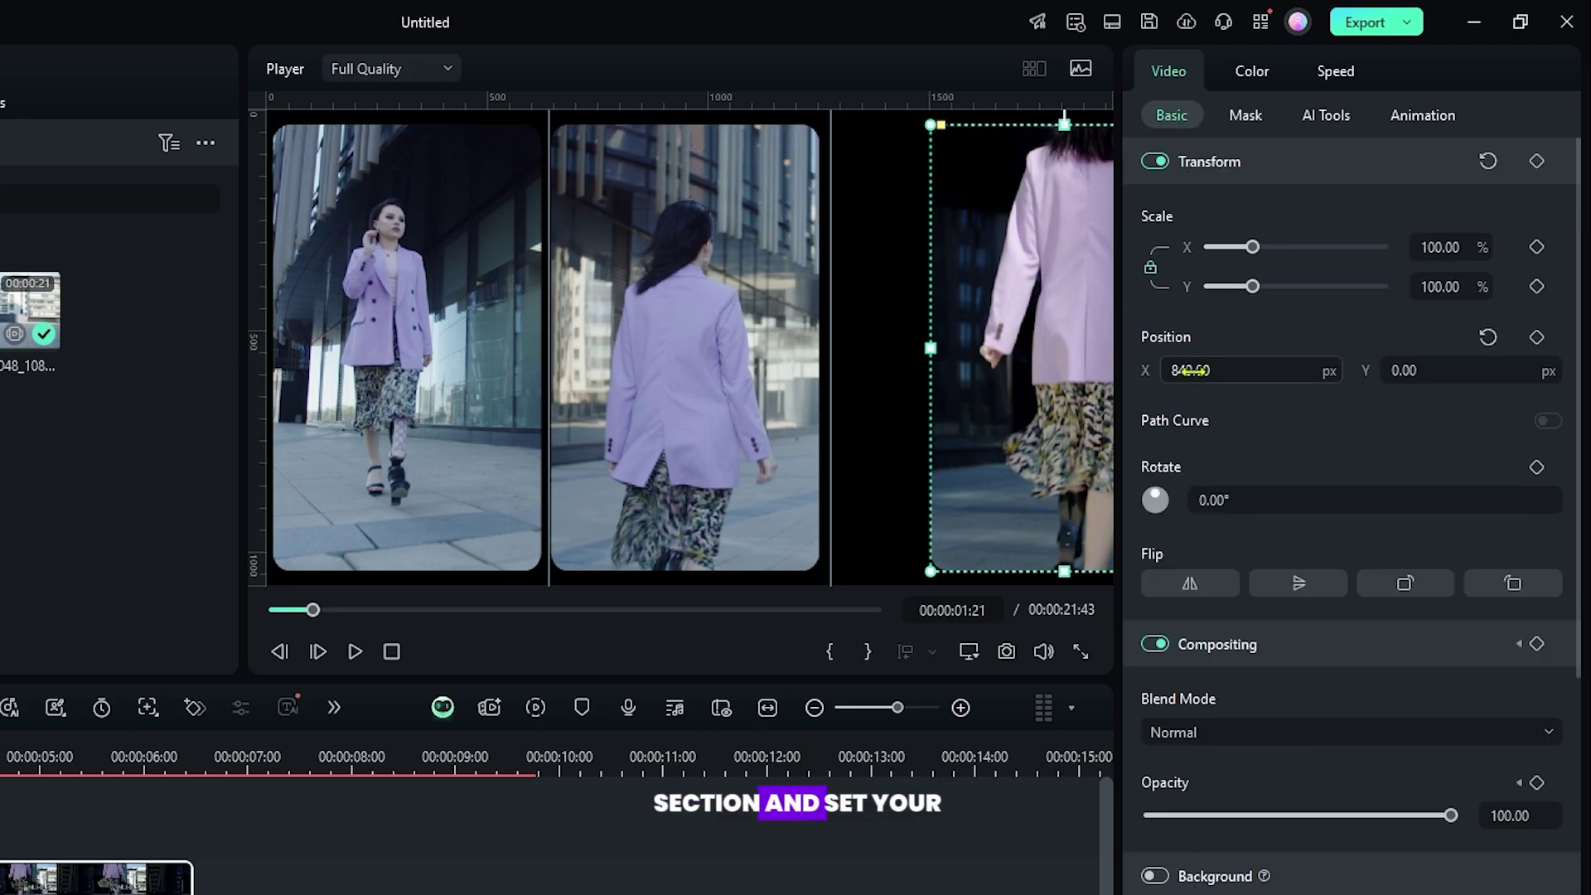
{"action": "left_click_drag", "start_coordinate": [1191, 371], "coordinate": [1147, 371]}
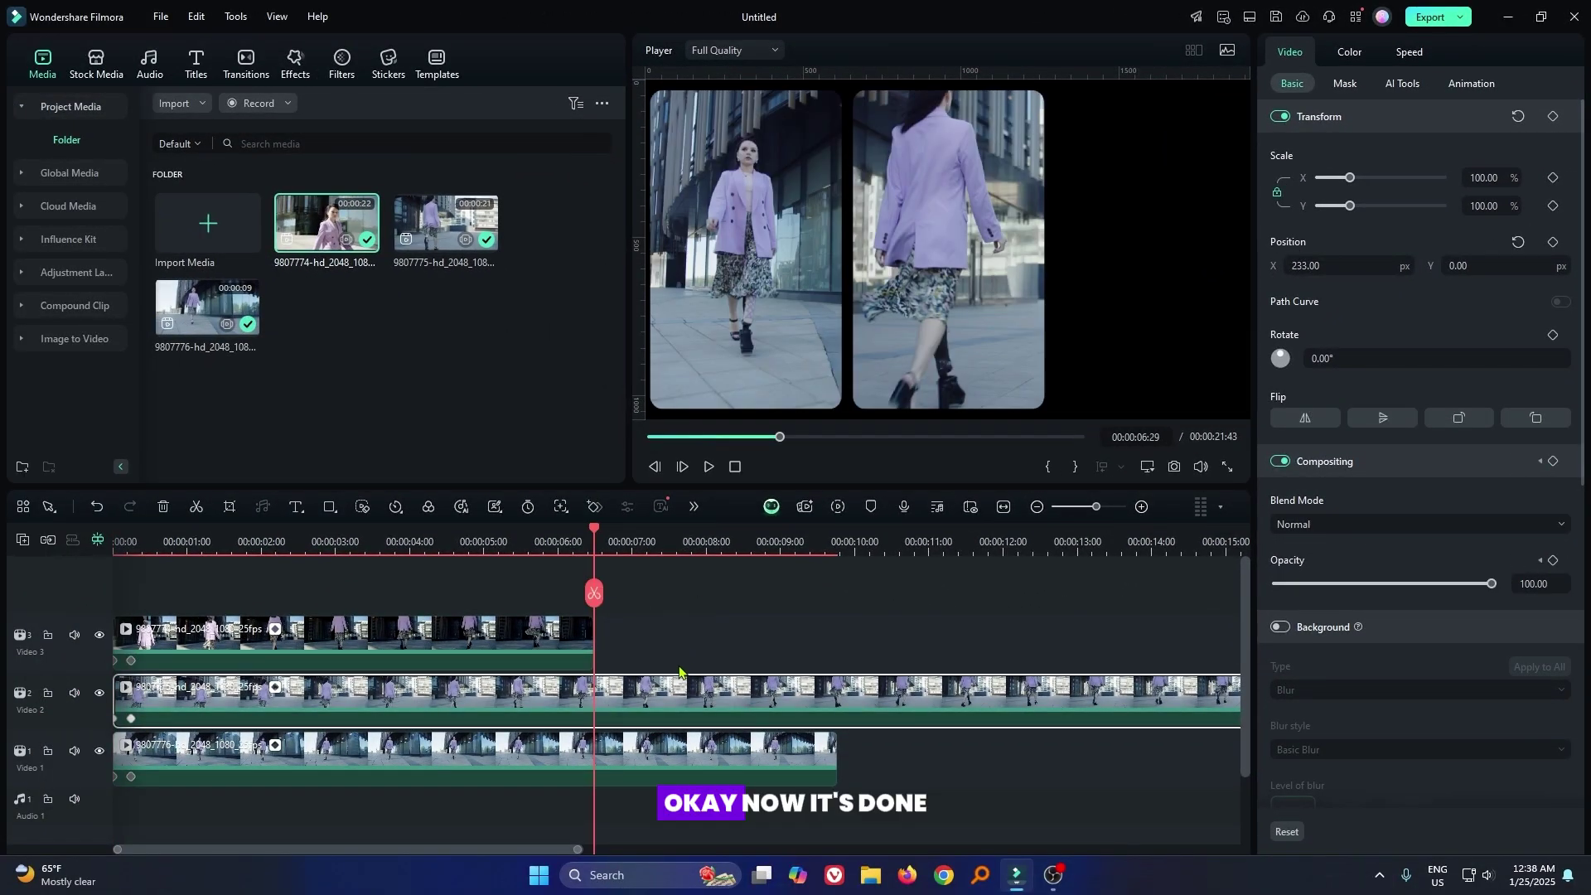
Step: Split the Video 1 and Video 2 clips at the end of the Video 3 clip and delete their remainders
{"action": "left_click_drag", "start_coordinate": [664, 632], "coordinate": [699, 794]}
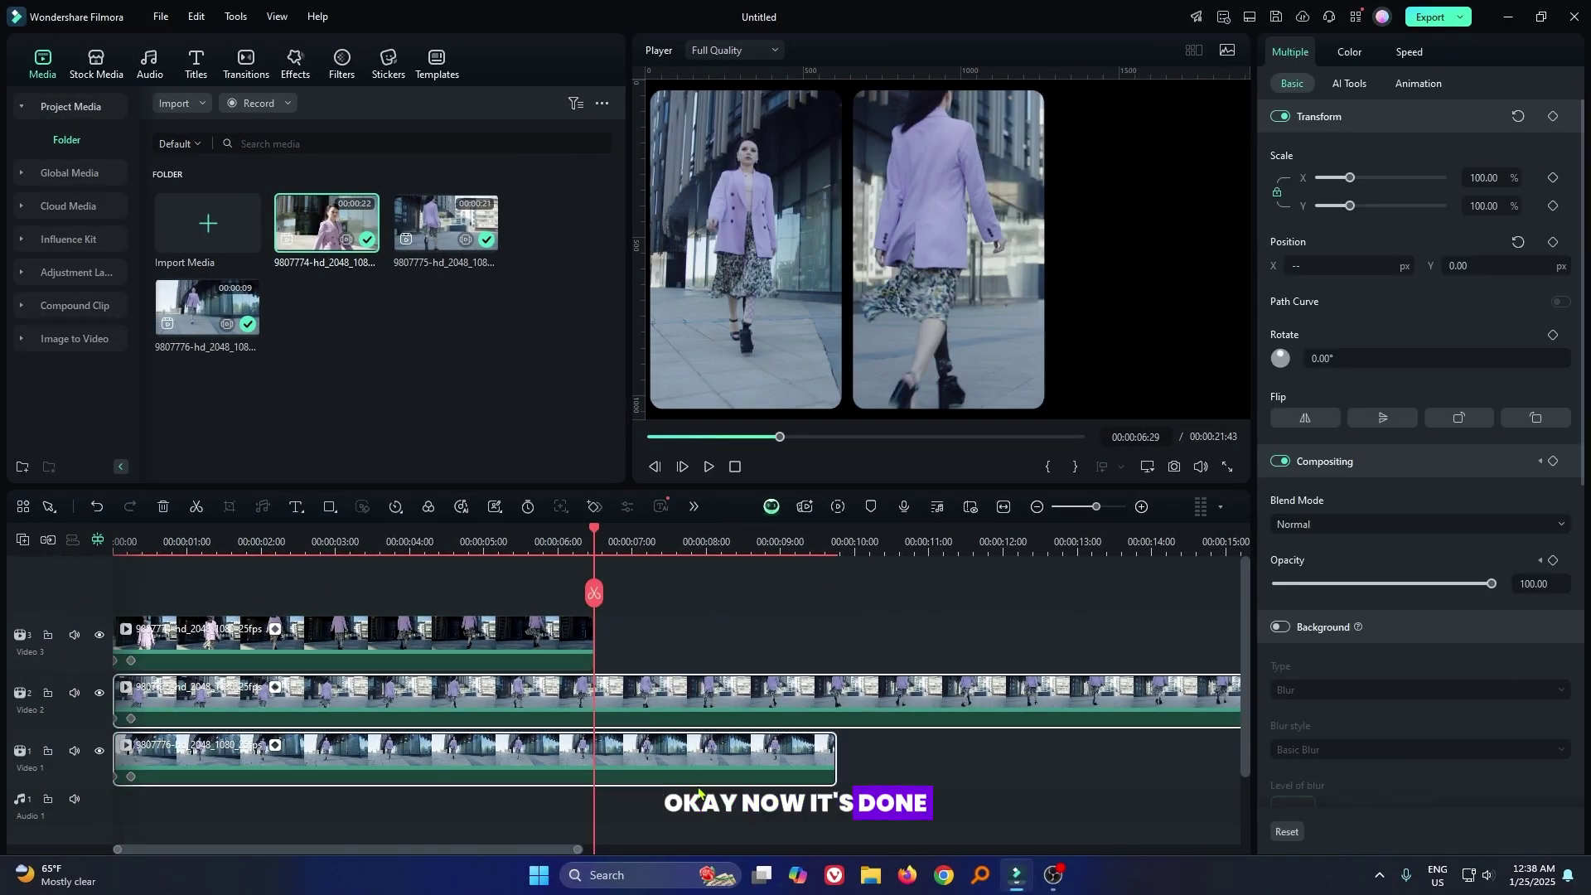
{"action": "left_click", "coordinate": [598, 592]}
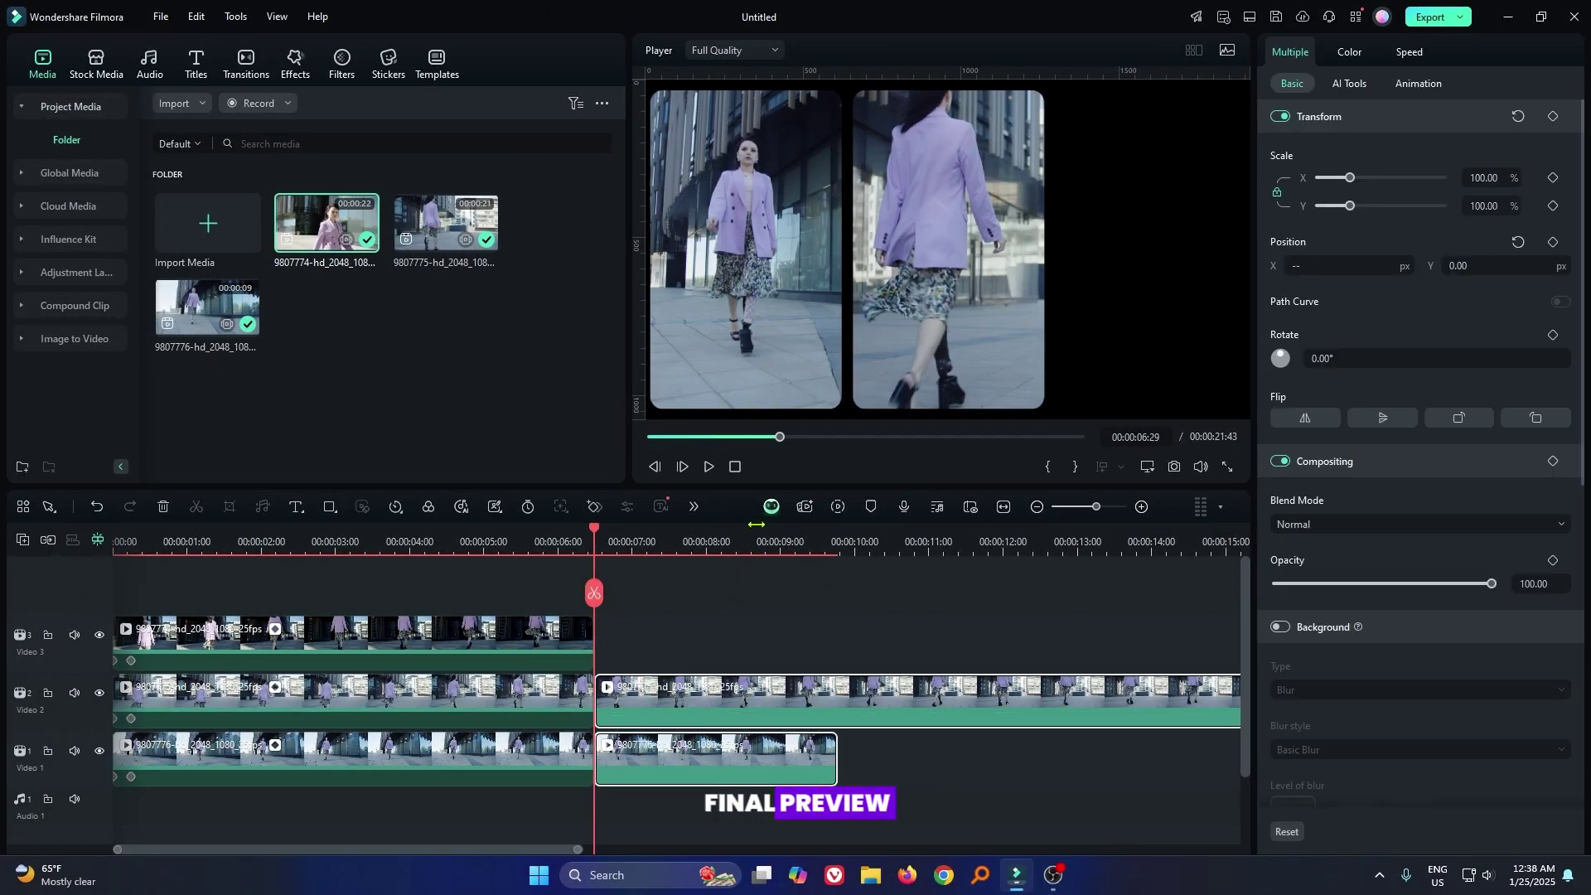
{"action": "key", "text": "Delete"}
Step: Render the timeline preview and play the three-clip fade-in from the start
{"action": "left_click", "coordinate": [839, 506]}
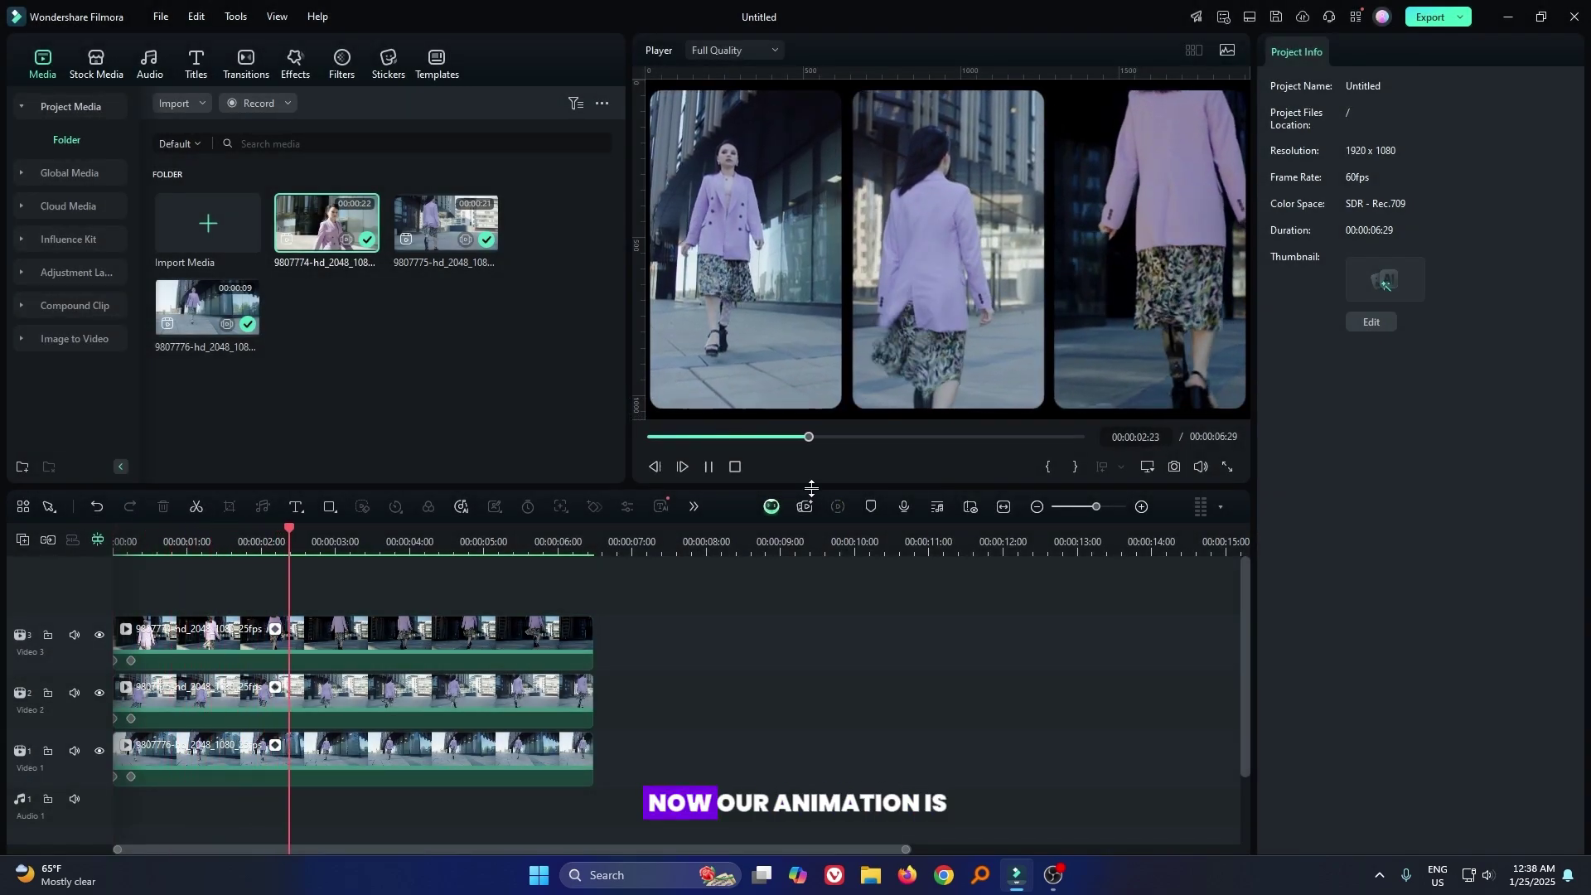
{"action": "left_click", "coordinate": [707, 466]}
{"action": "left_click_drag", "start_coordinate": [685, 437], "coordinate": [645, 447]}
{"action": "key", "text": "space"}
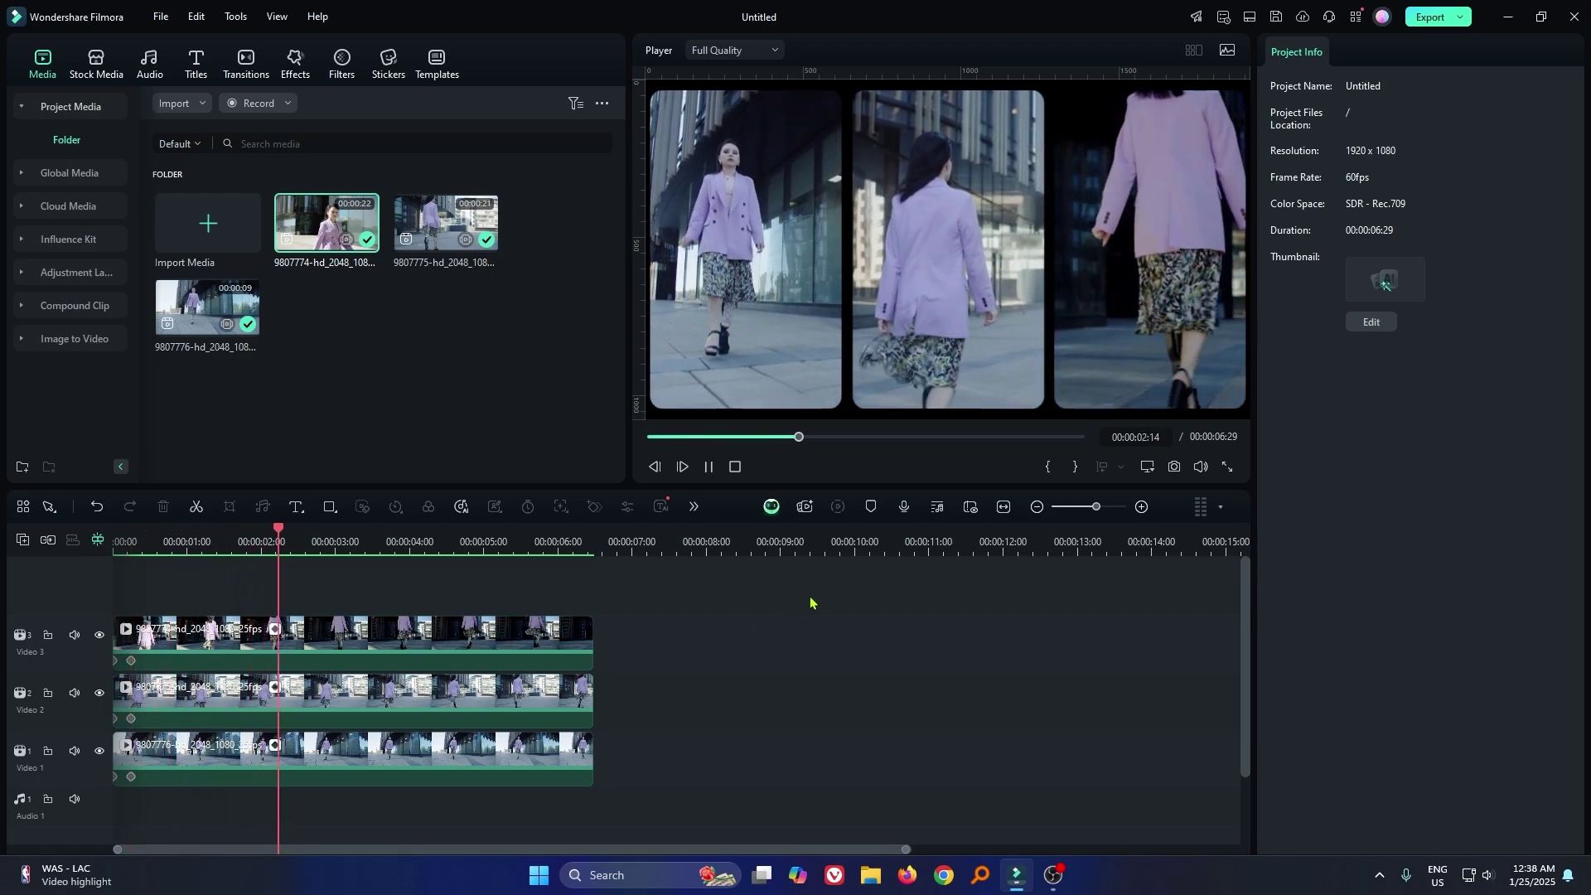
{"action": "left_click", "coordinate": [709, 467]}
{"action": "left_click_drag", "start_coordinate": [700, 439], "coordinate": [611, 478]}
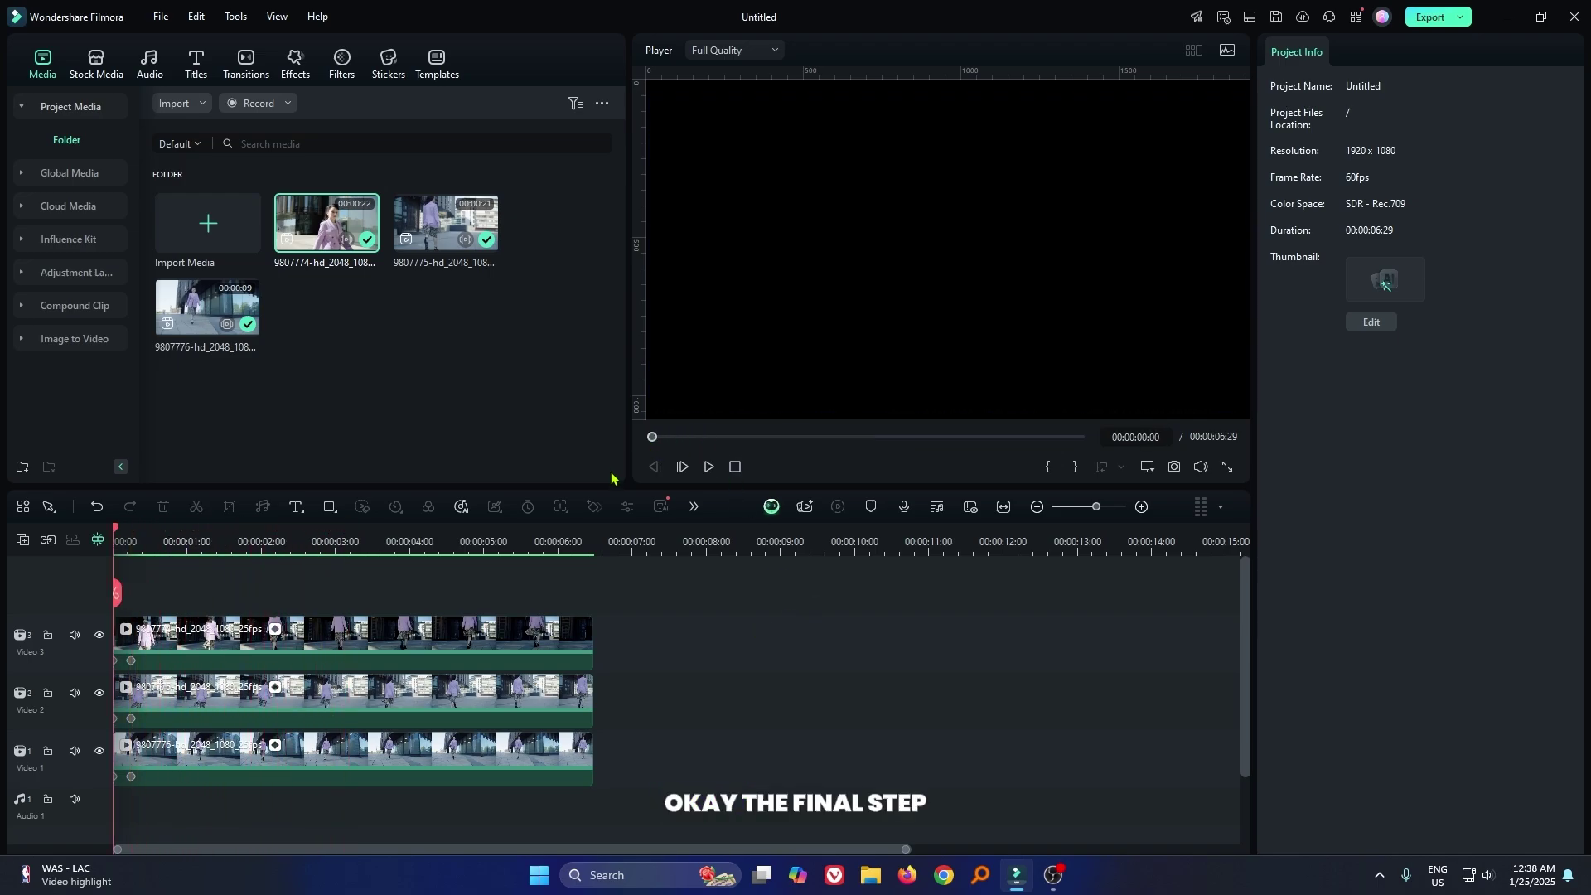
Step: Stagger the clips: start Video 2 at the Video 1 clip's second keyframe, and Video 3 at the shifted Video 2 clip's second keyframe
{"action": "left_click_drag", "start_coordinate": [251, 542], "coordinate": [495, 541]}
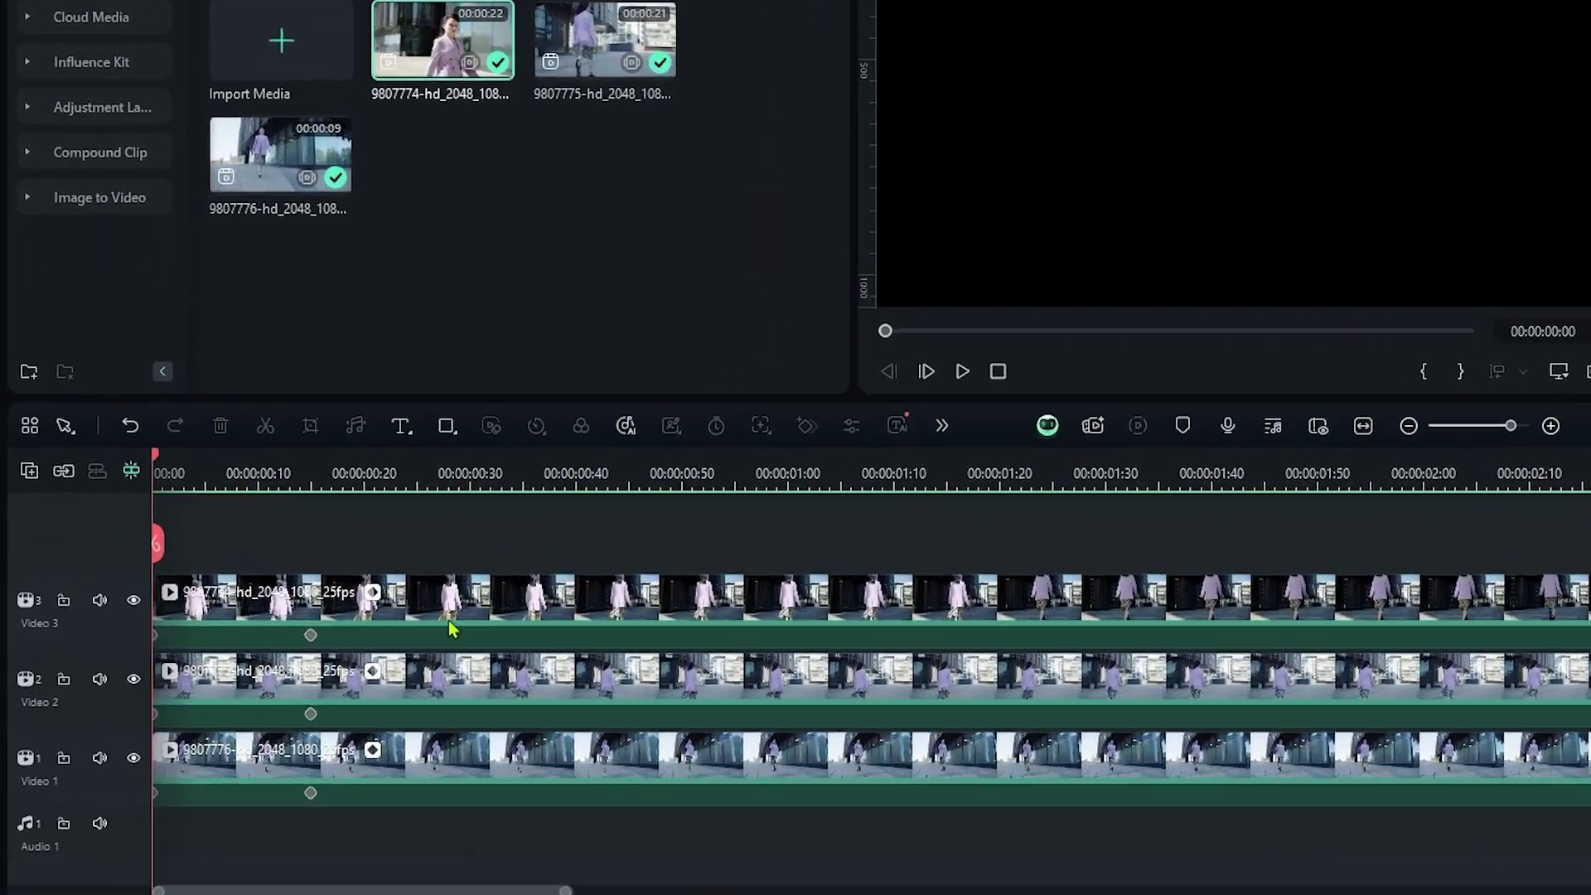
{"action": "left_click", "coordinate": [276, 708]}
{"action": "left_click_drag", "start_coordinate": [362, 695], "coordinate": [519, 686]}
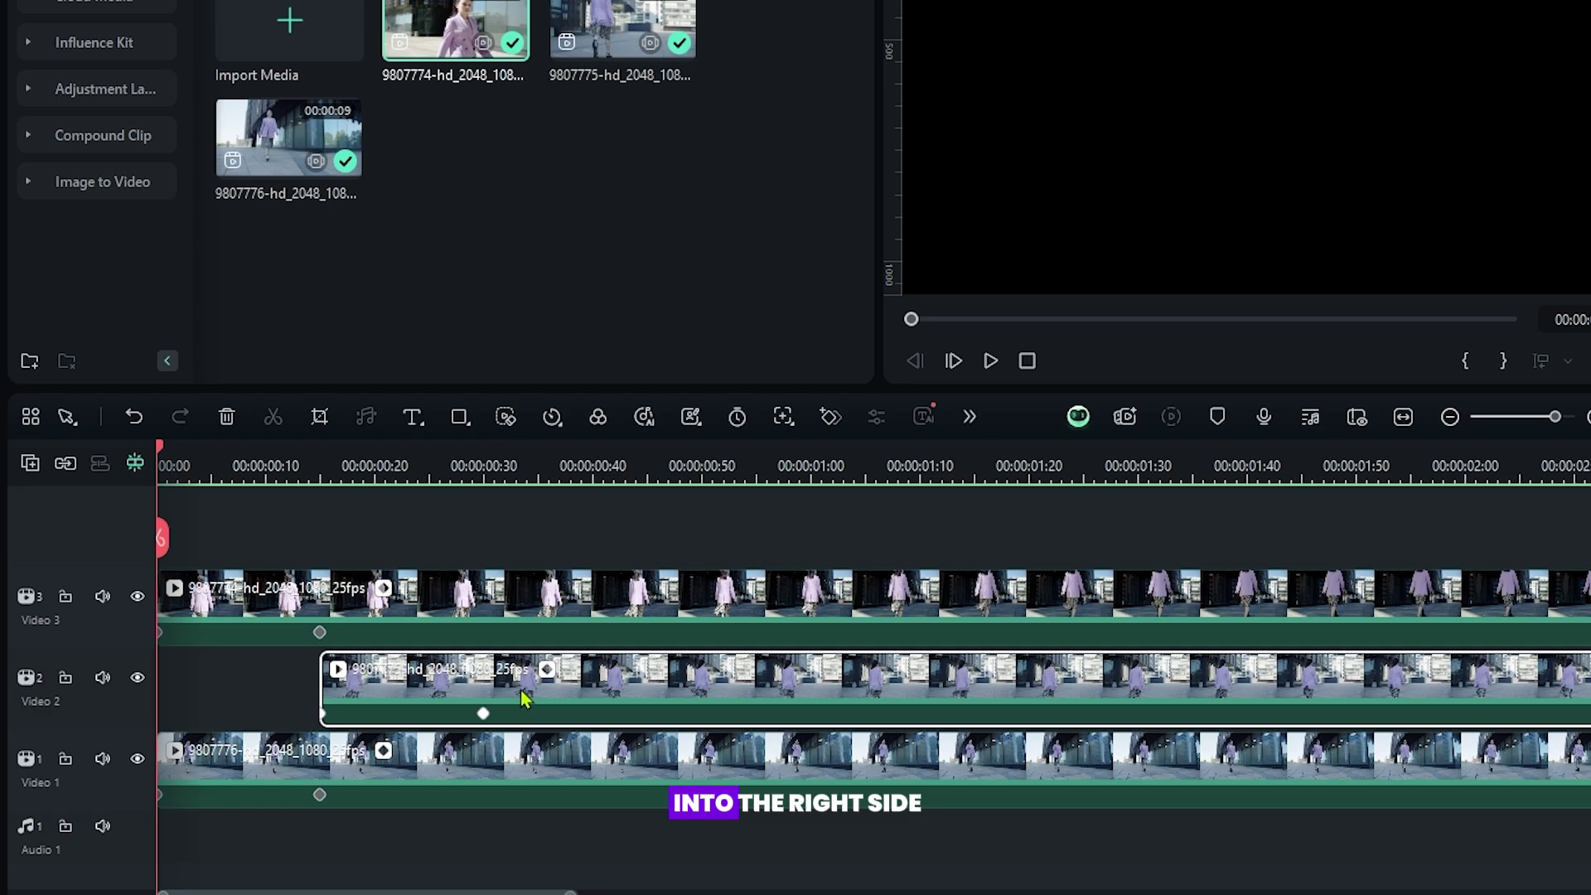
{"action": "left_click", "coordinate": [412, 607]}
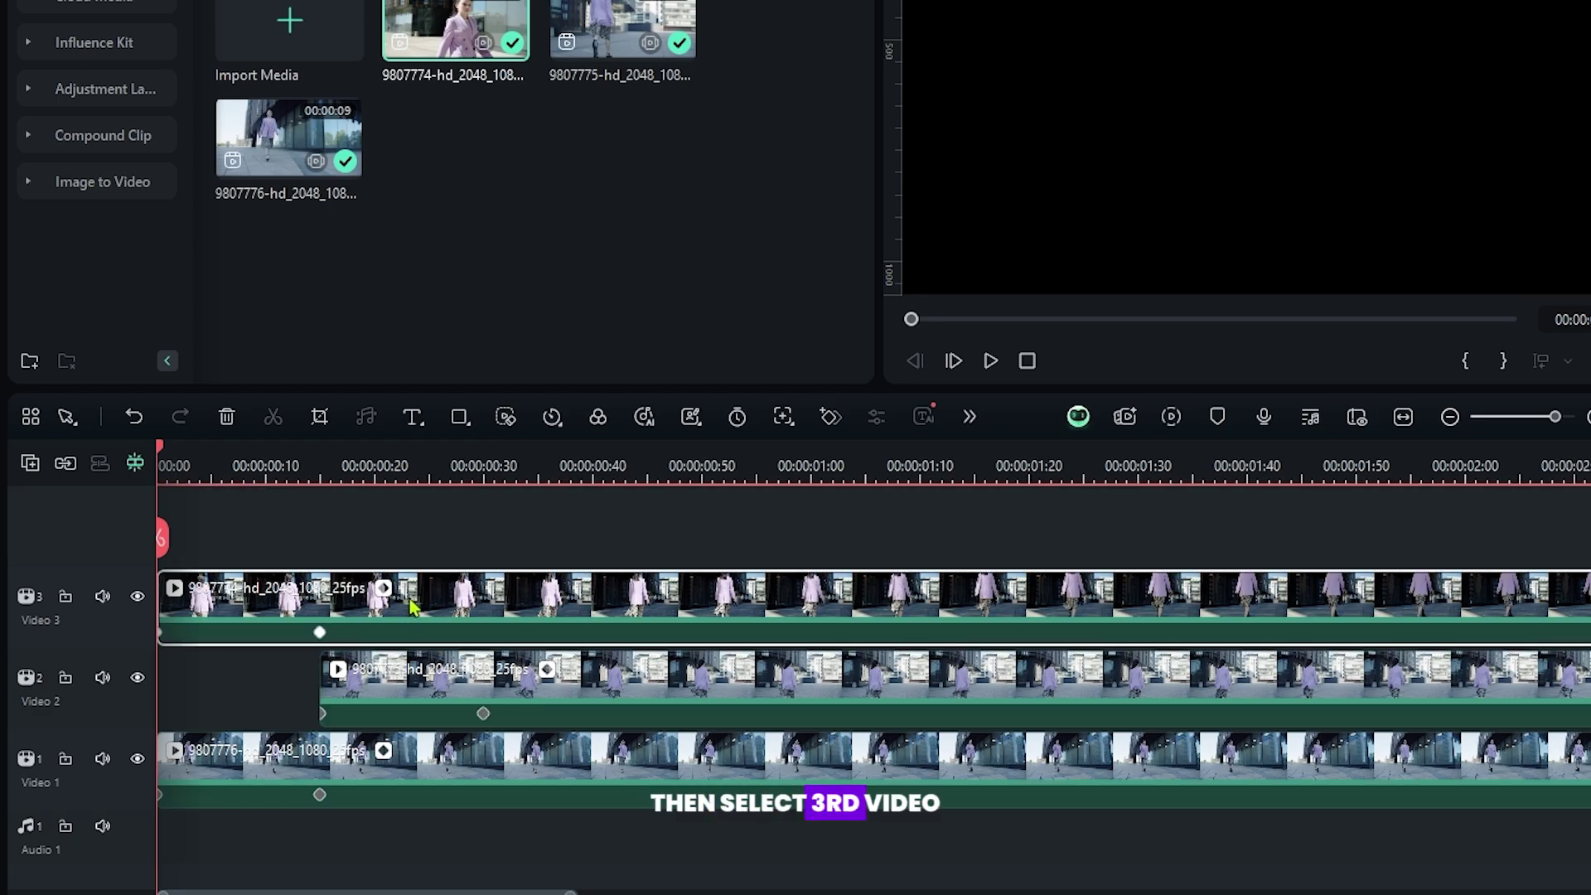
{"action": "left_click_drag", "start_coordinate": [412, 607], "coordinate": [729, 620]}
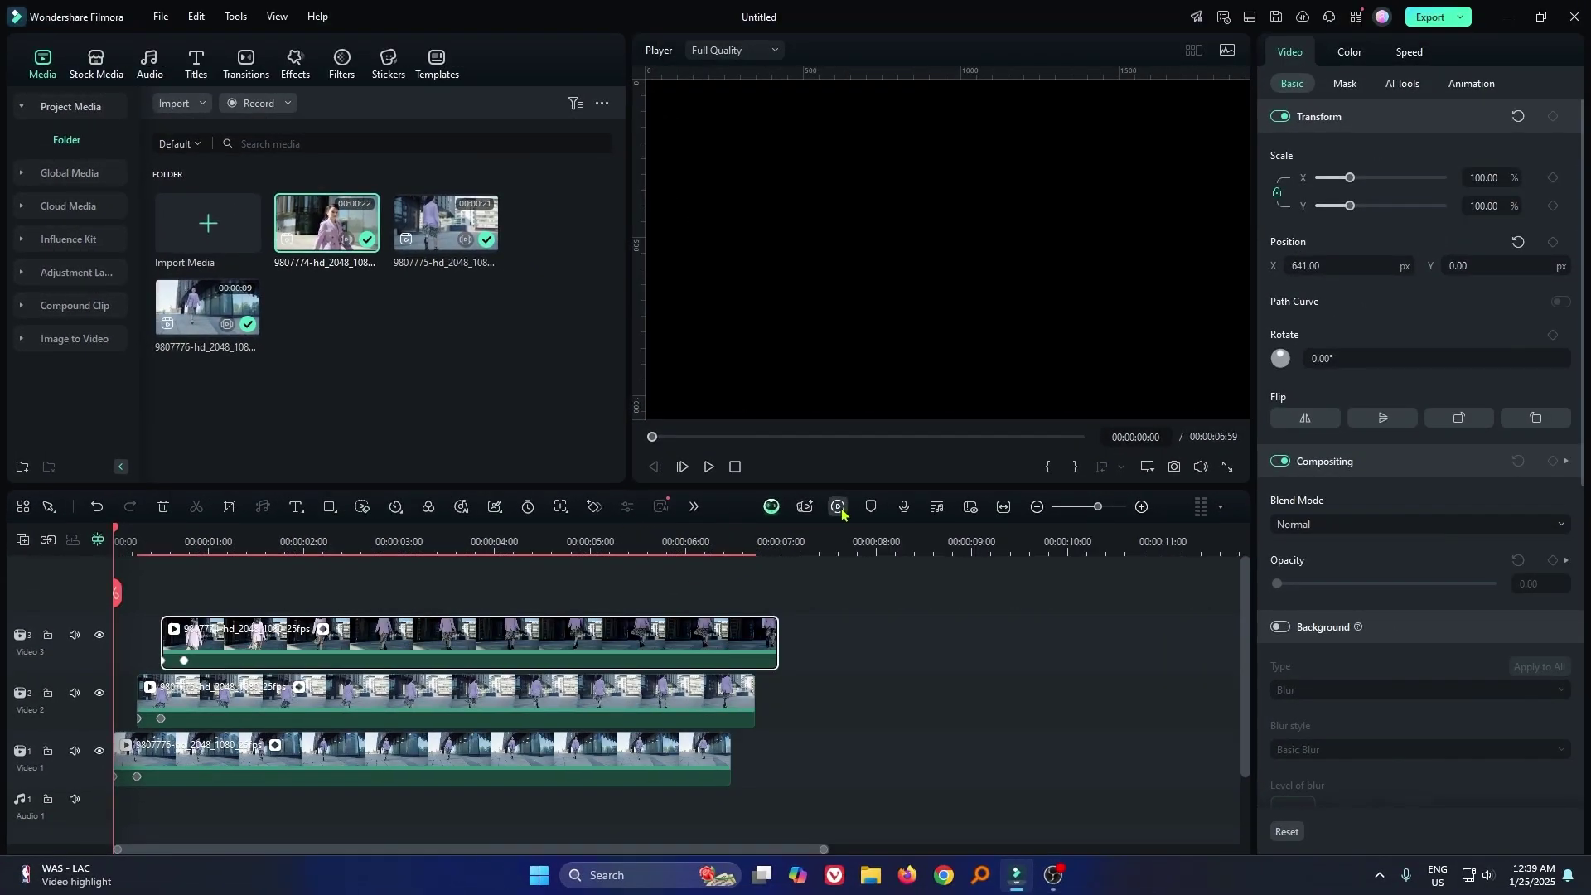
Step: Render the preview again and play the staggered split-screen animation from the beginning
{"action": "left_click", "coordinate": [1171, 416]}
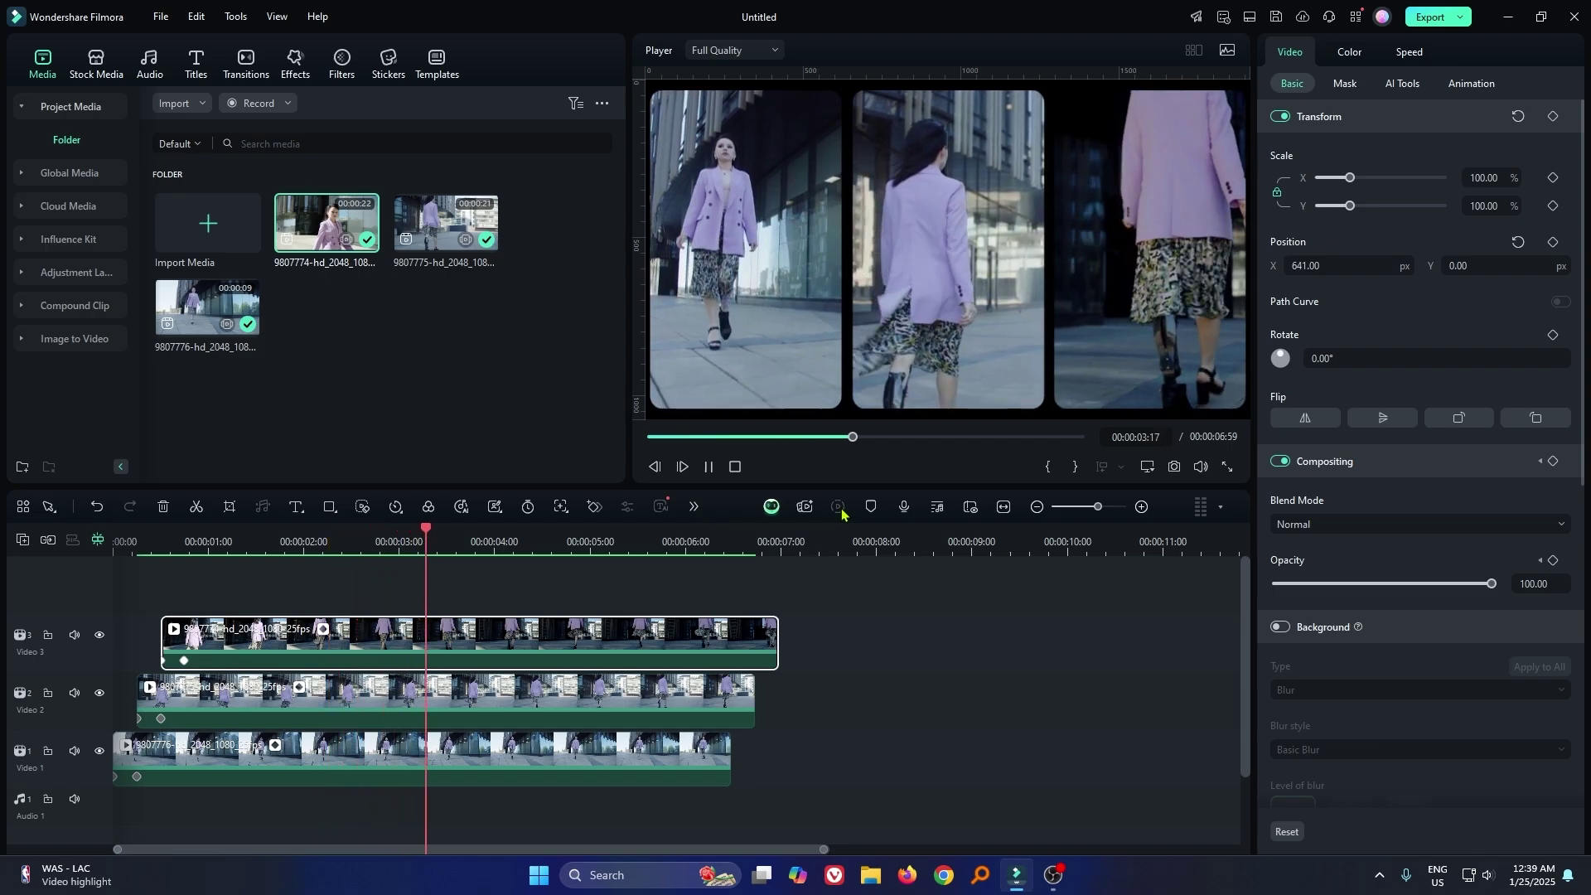
{"action": "left_click", "coordinate": [648, 437]}
{"action": "key", "text": "space"}
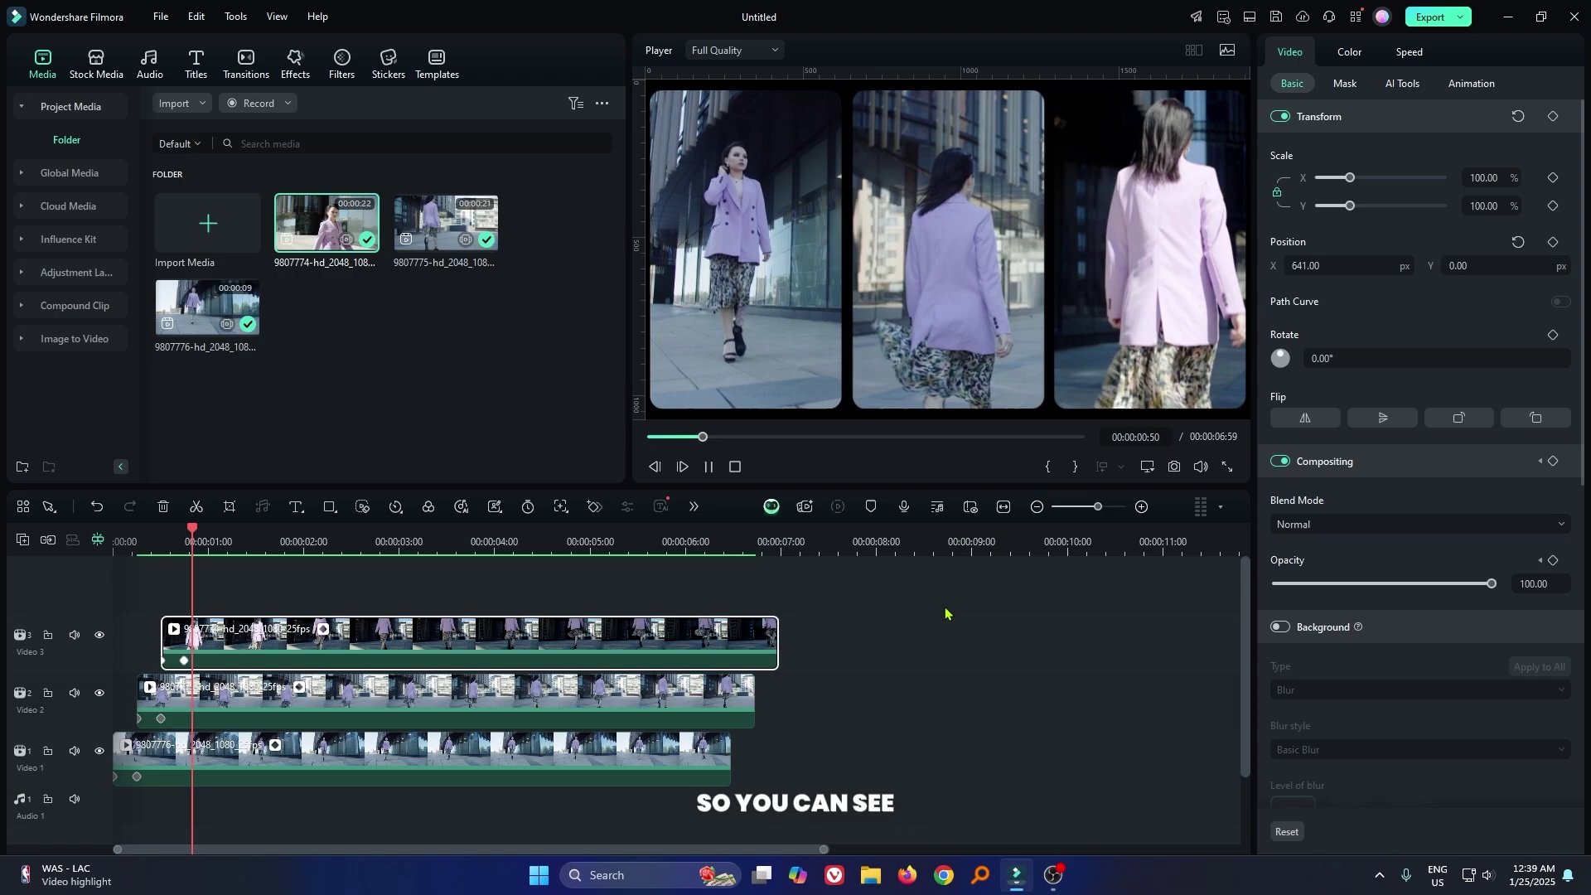